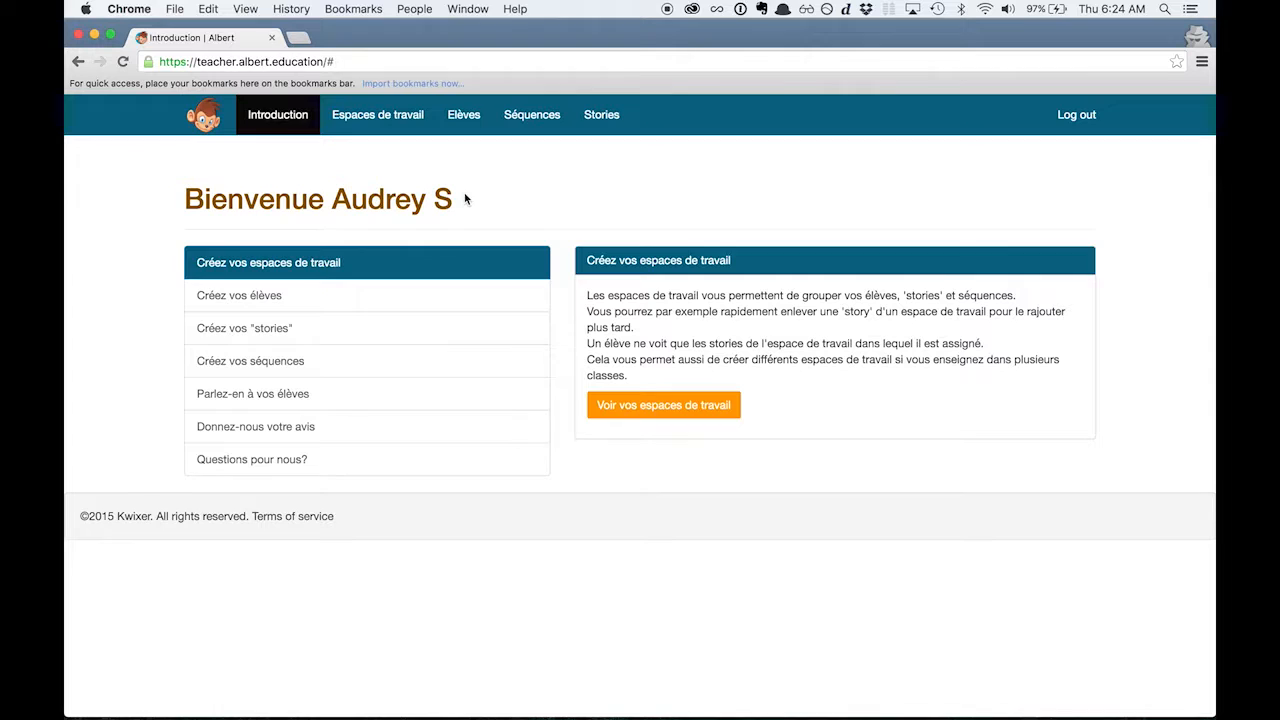
Create a workspace named "CM2" without a description.
{"action": "left_click", "coordinate": [455, 312]}
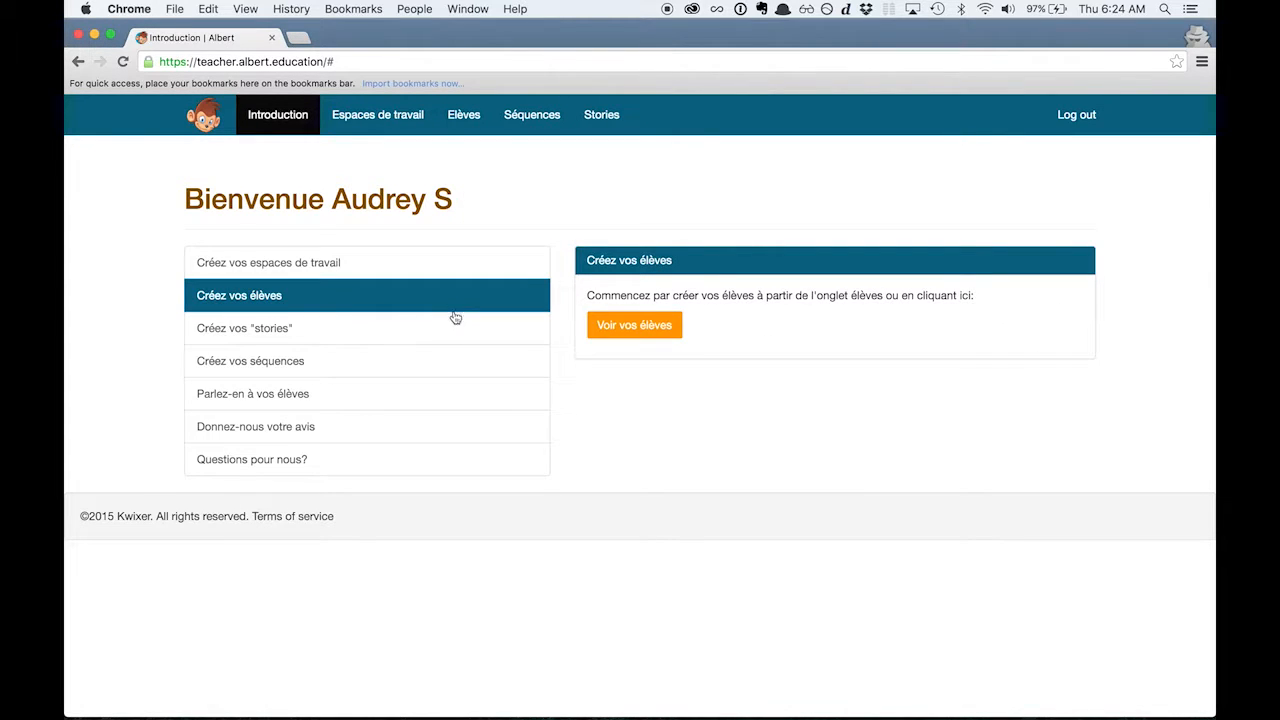
{"action": "left_click", "coordinate": [454, 330]}
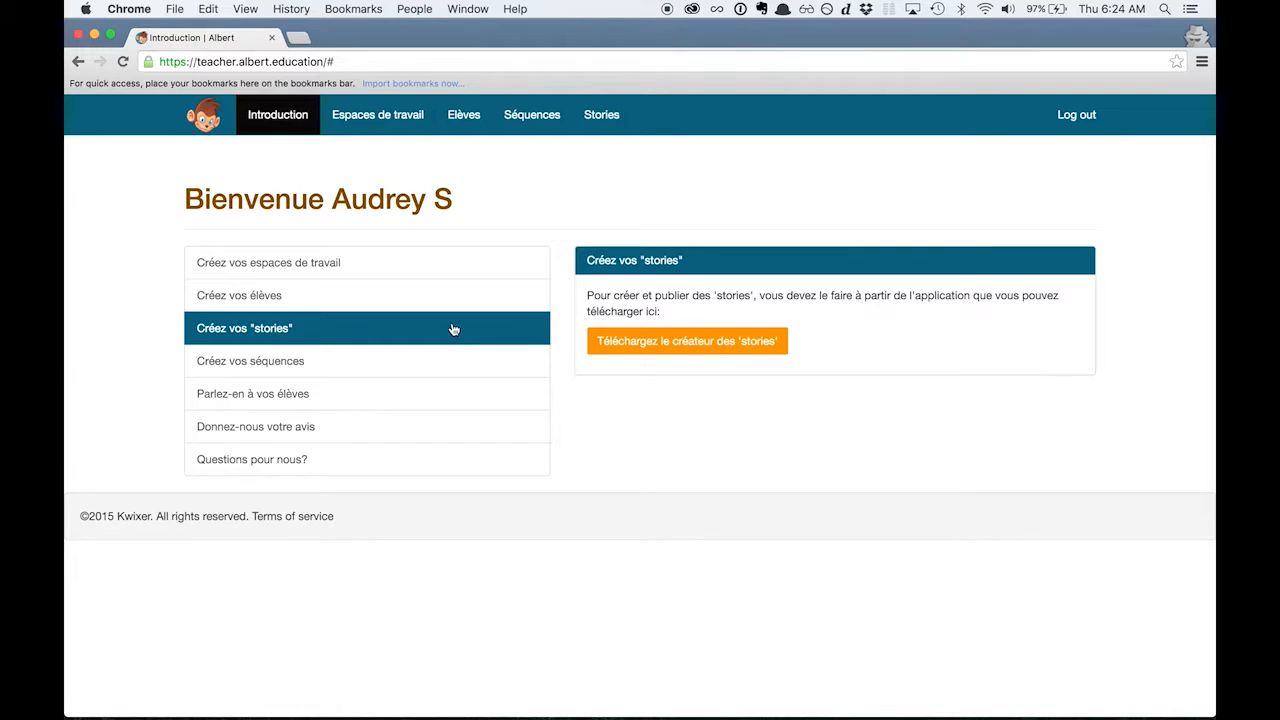
{"action": "left_click", "coordinate": [422, 272]}
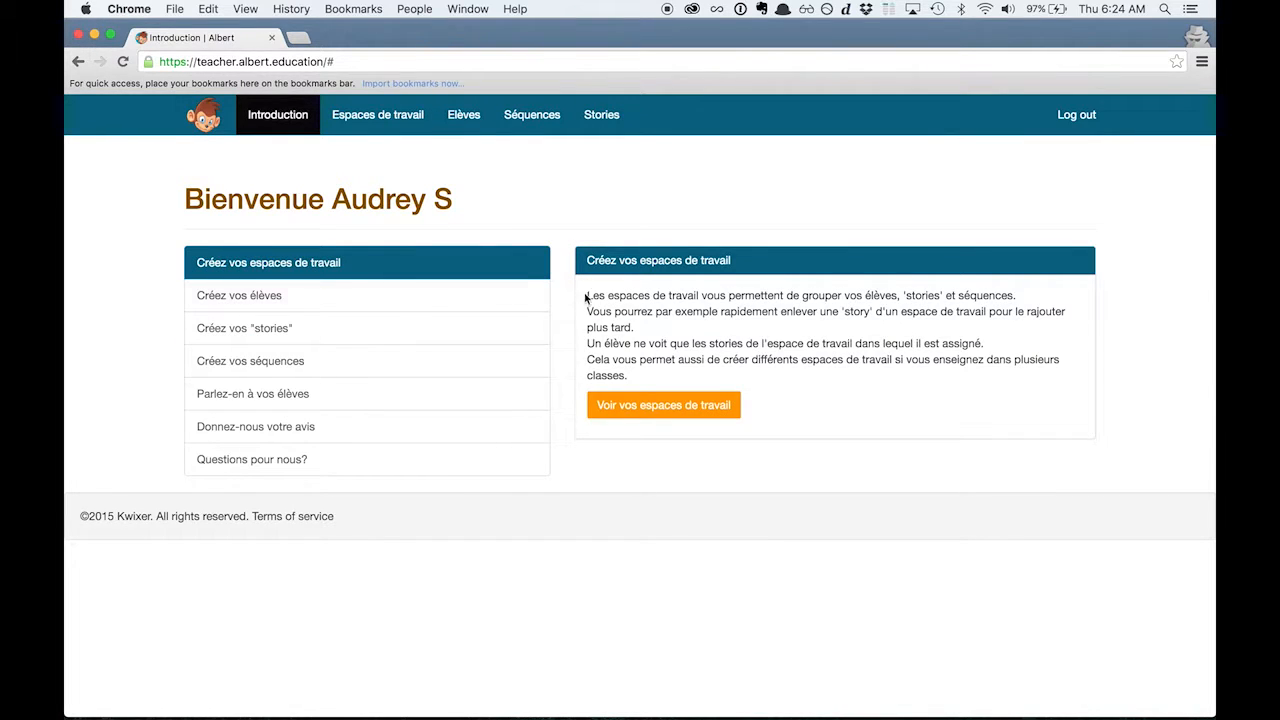
{"action": "left_click", "coordinate": [635, 408]}
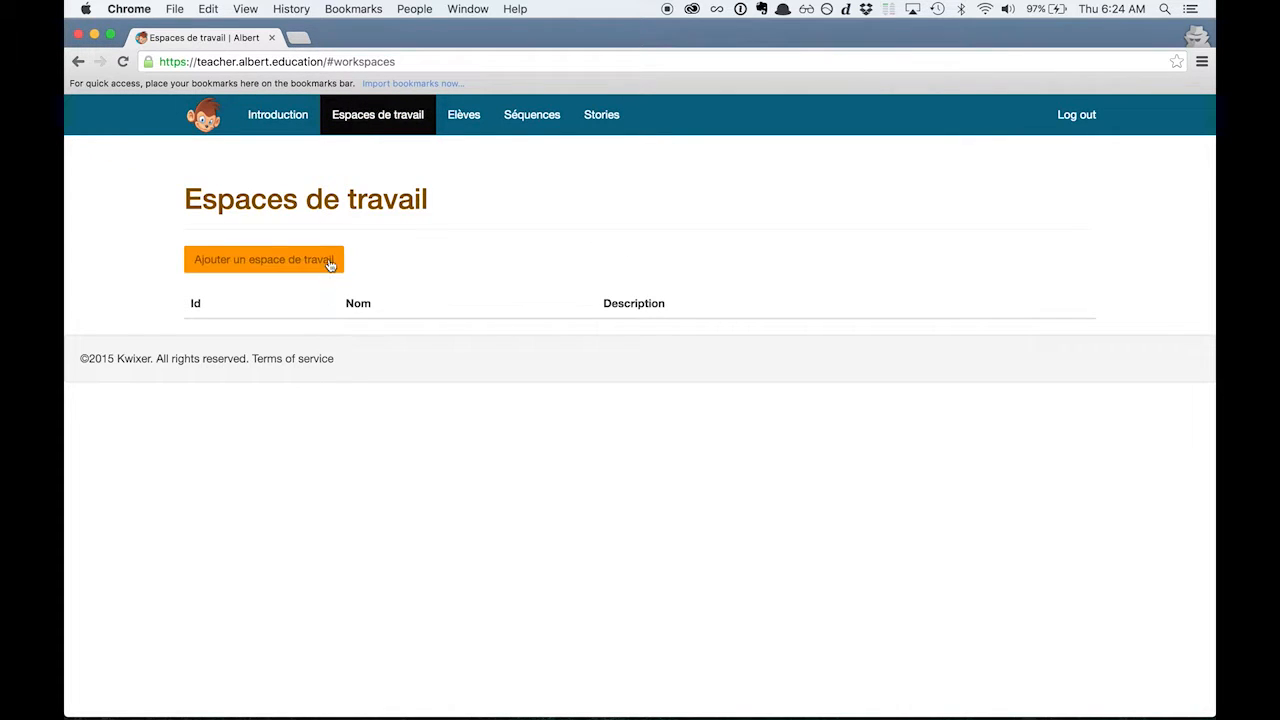
{"action": "left_click", "coordinate": [330, 262]}
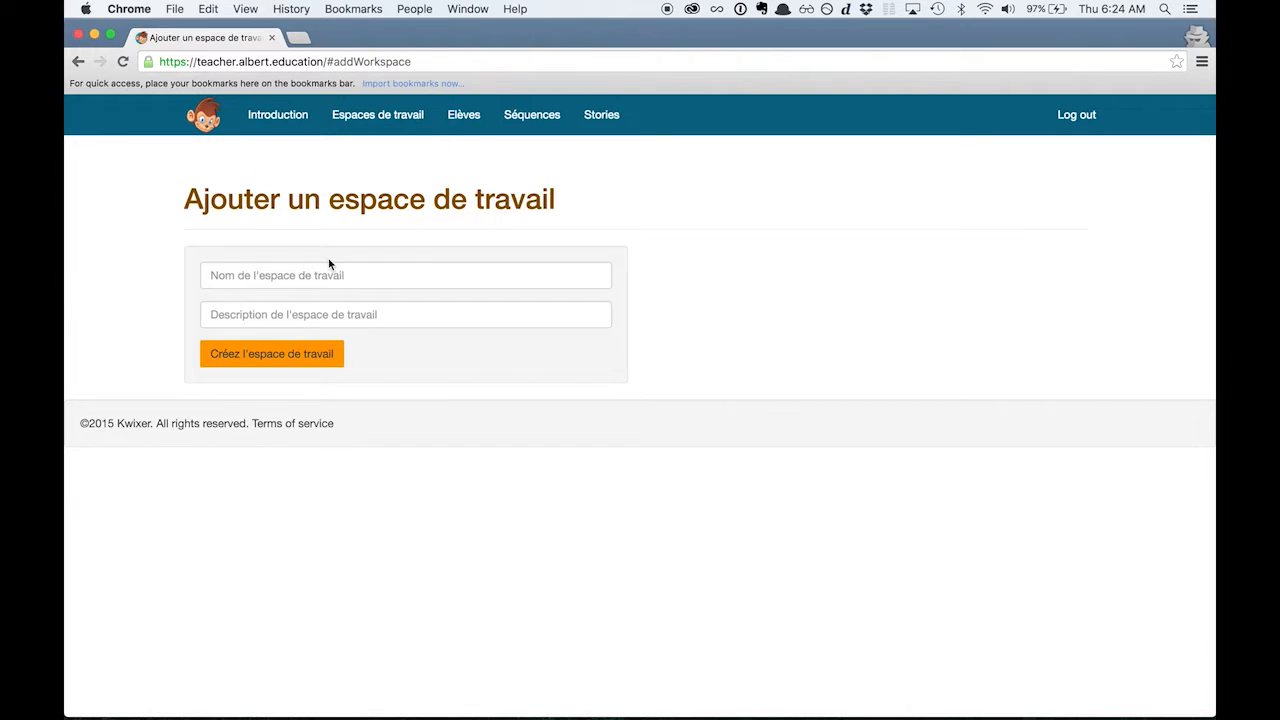
{"action": "left_click", "coordinate": [314, 272]}
{"action": "type", "text": "CM2"}
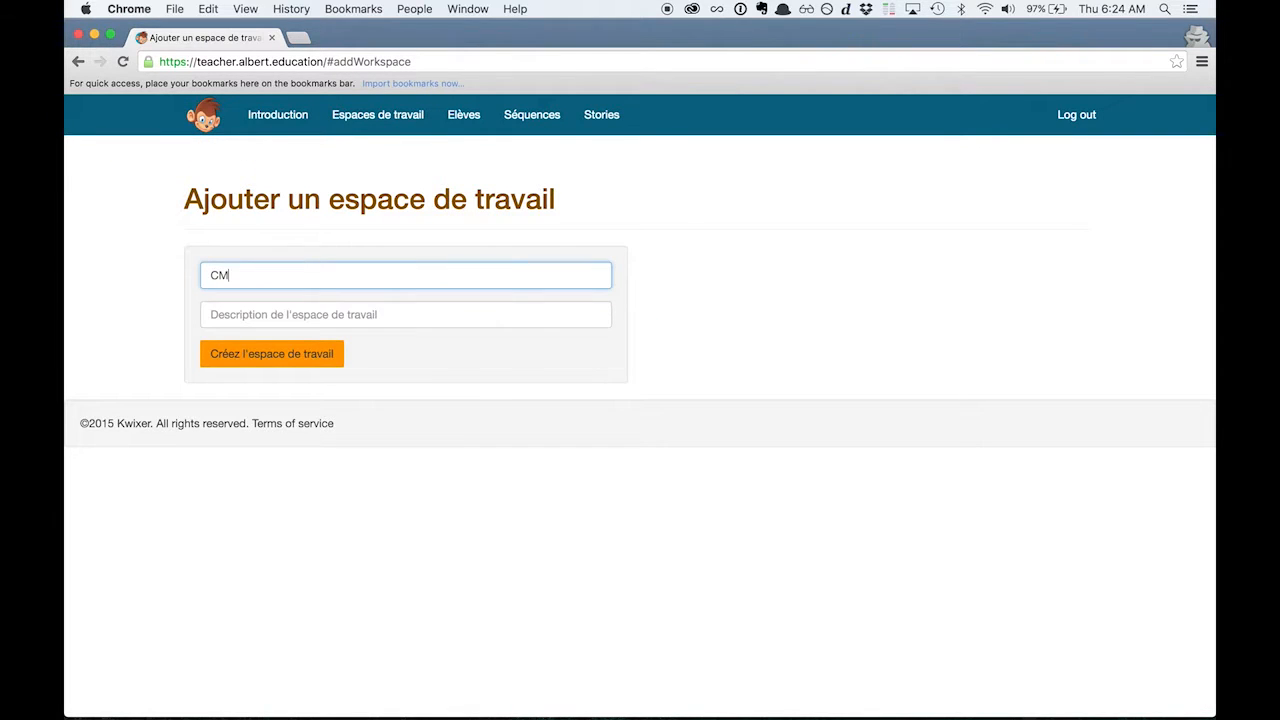
{"action": "left_click", "coordinate": [324, 357]}
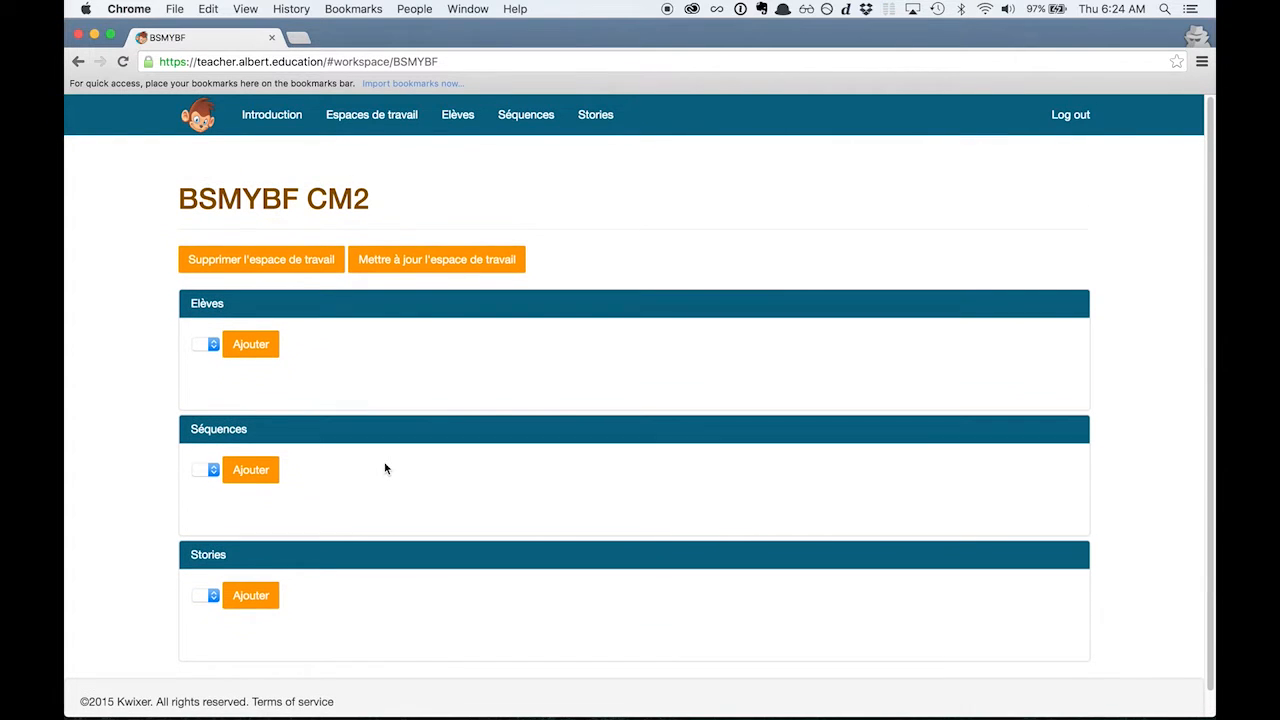
Add a student with a first and last name and assign them to the CM2 workspace.
{"action": "left_click", "coordinate": [469, 116]}
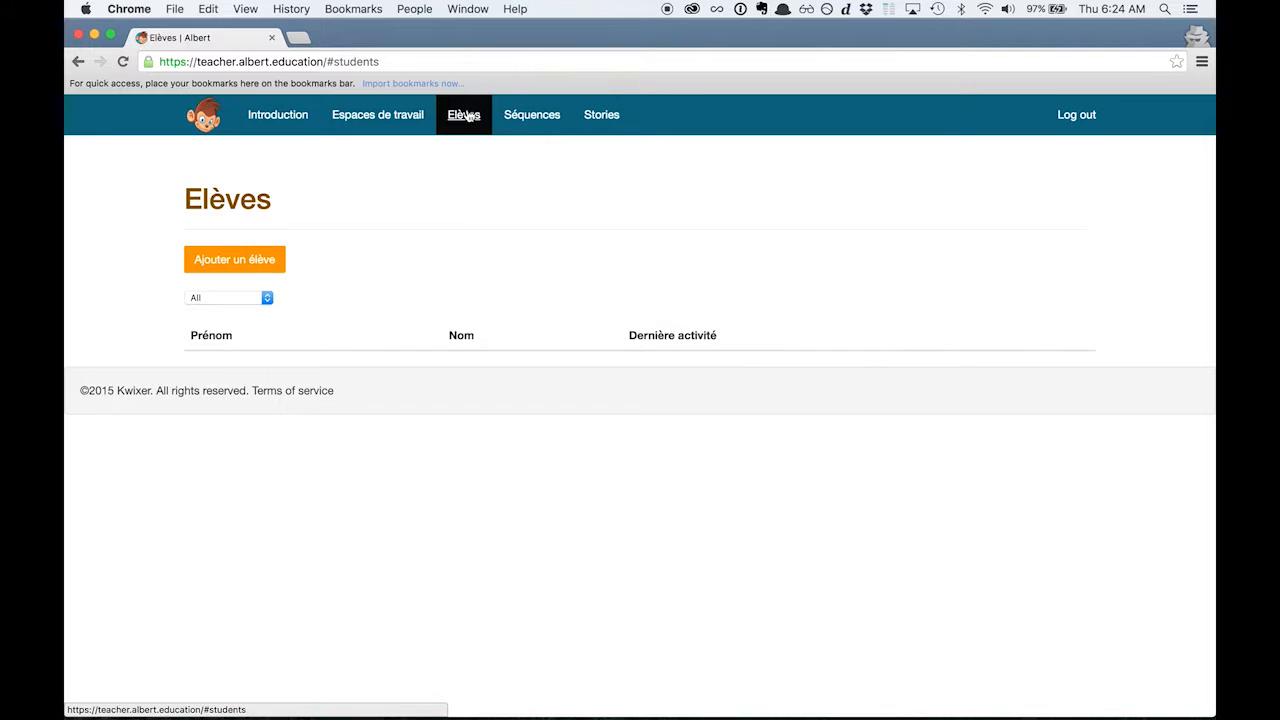
{"action": "left_click", "coordinate": [251, 263]}
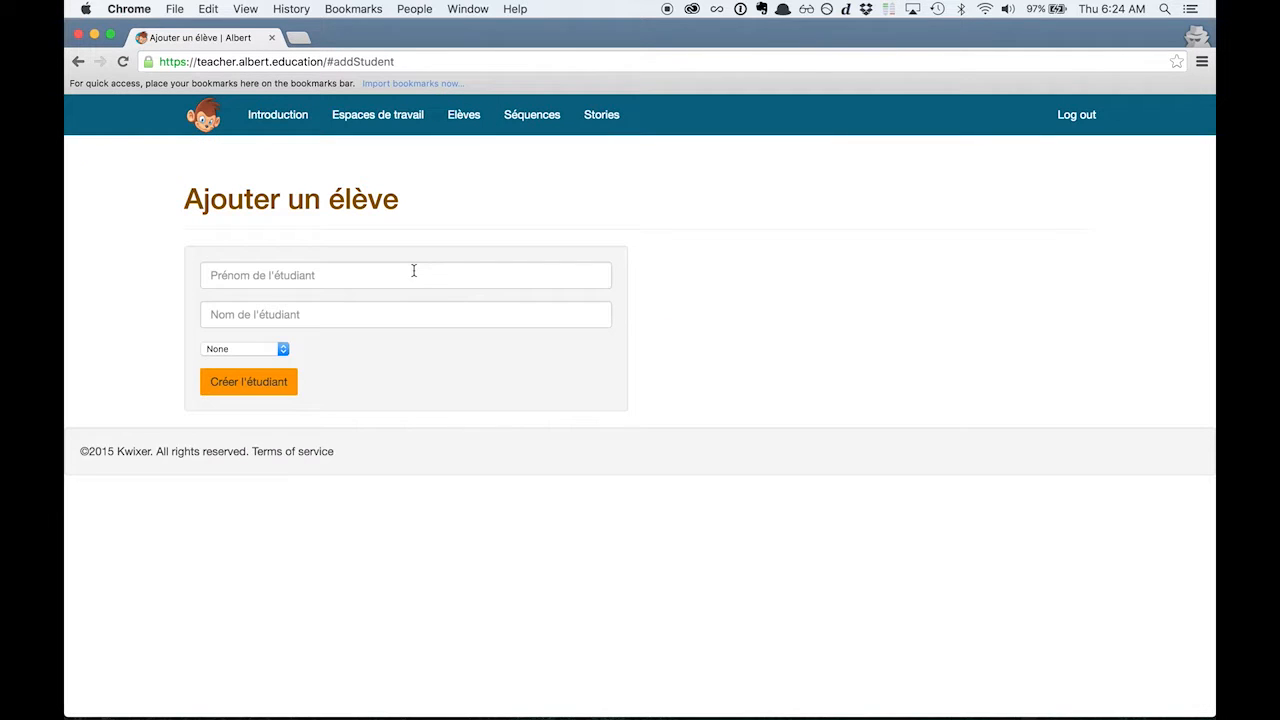
{"action": "left_click", "coordinate": [413, 274]}
{"action": "key", "text": "Tab"}
{"action": "key", "text": "Tab"}
{"action": "left_click", "coordinate": [283, 350]}
{"action": "left_click", "coordinate": [267, 362]}
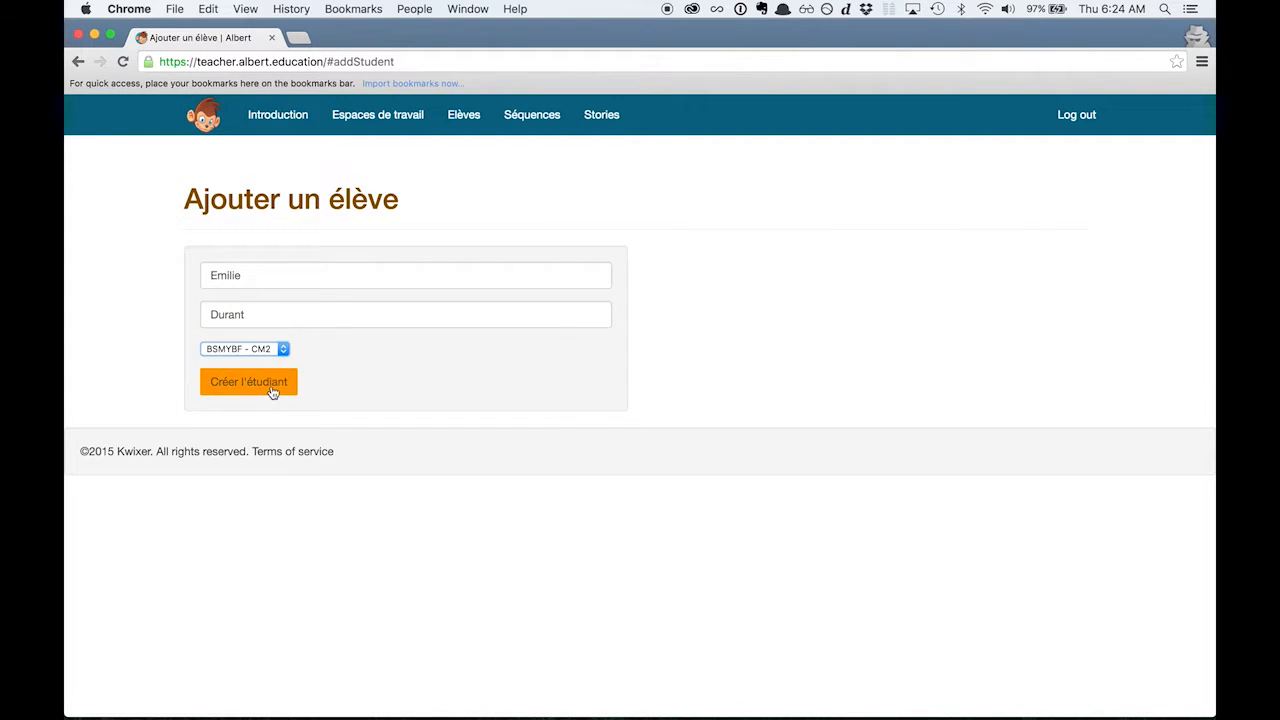
{"action": "left_click", "coordinate": [270, 387]}
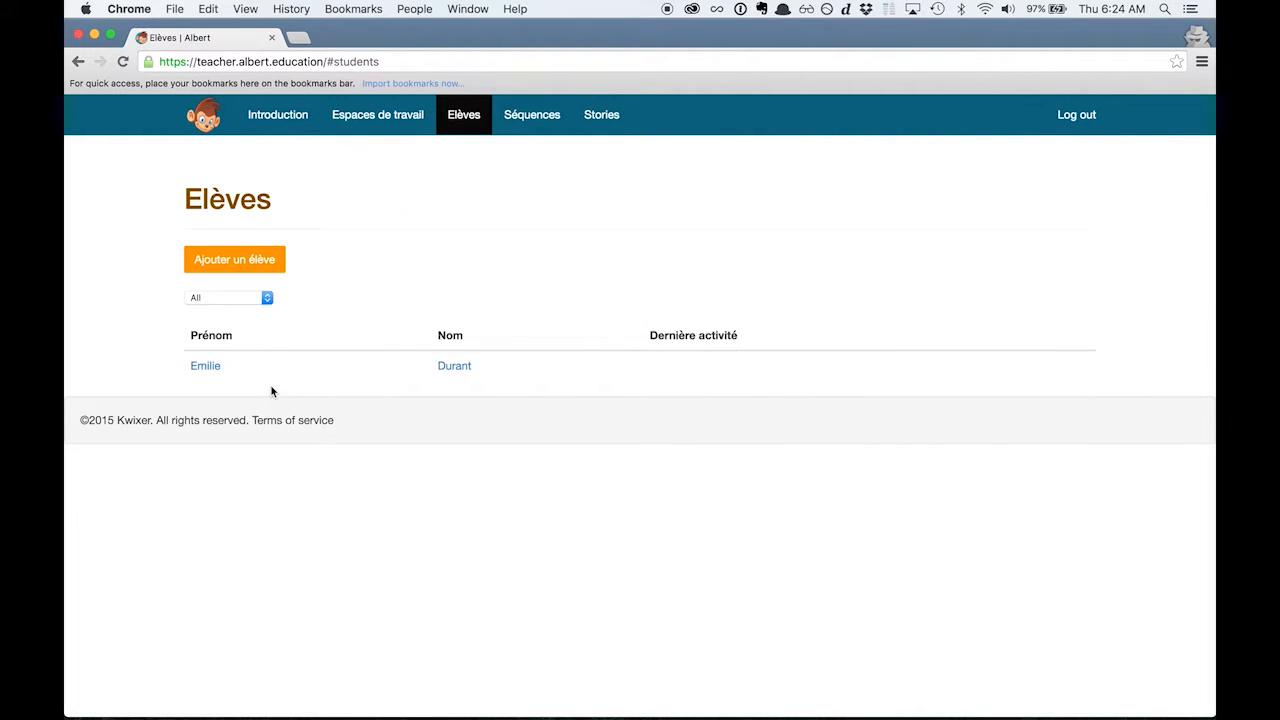
Download the stories creator application offered in the introduction's guidance on creating stories.
{"action": "left_click", "coordinate": [395, 118]}
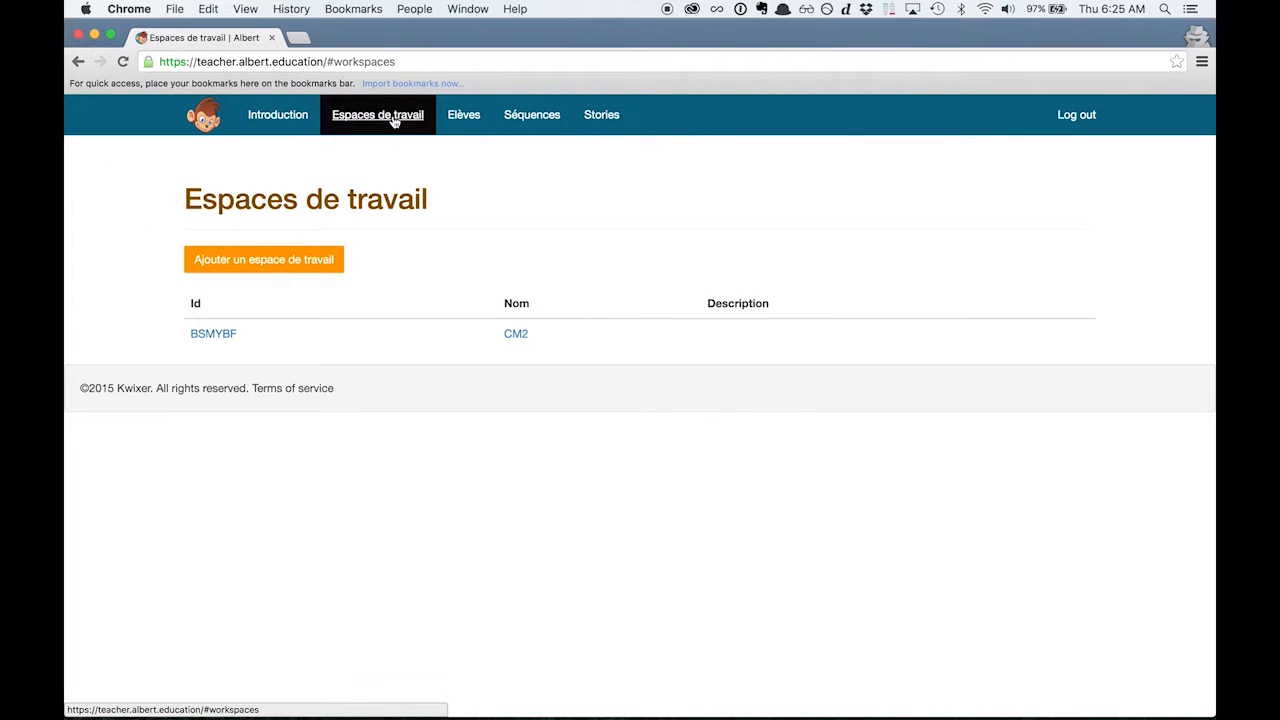
{"action": "left_click", "coordinate": [278, 115]}
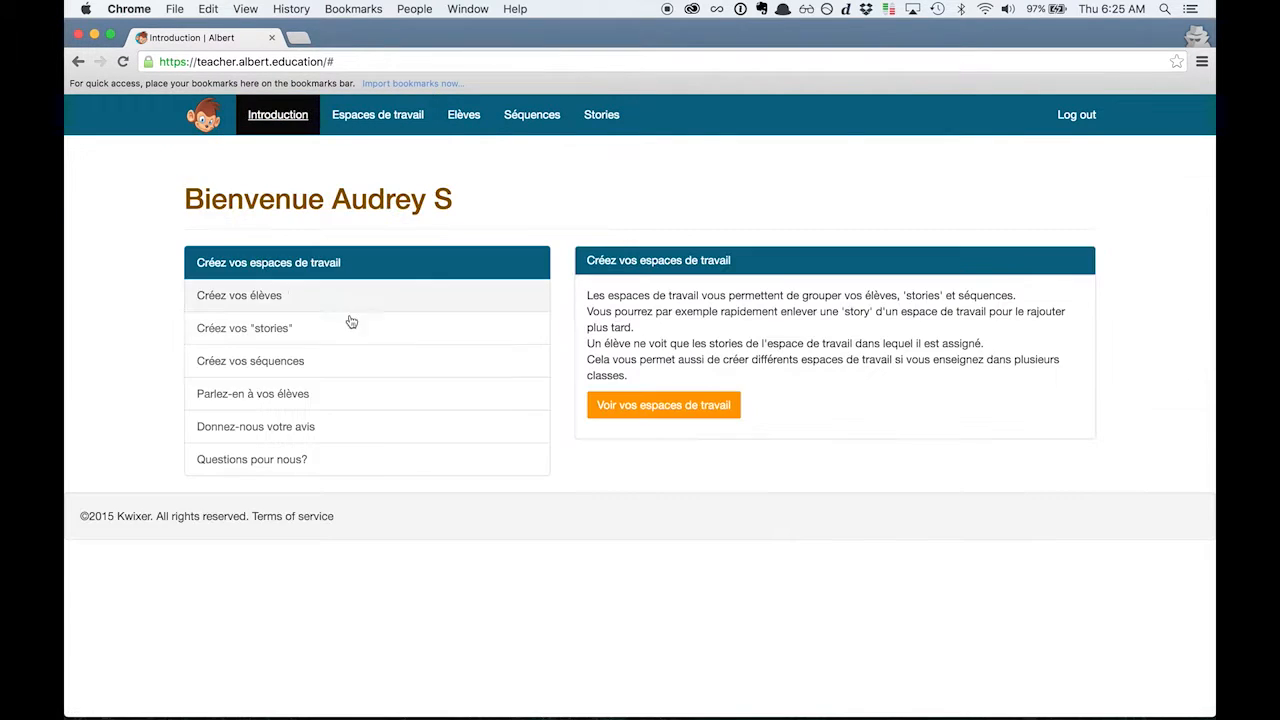
{"action": "left_click", "coordinate": [330, 325]}
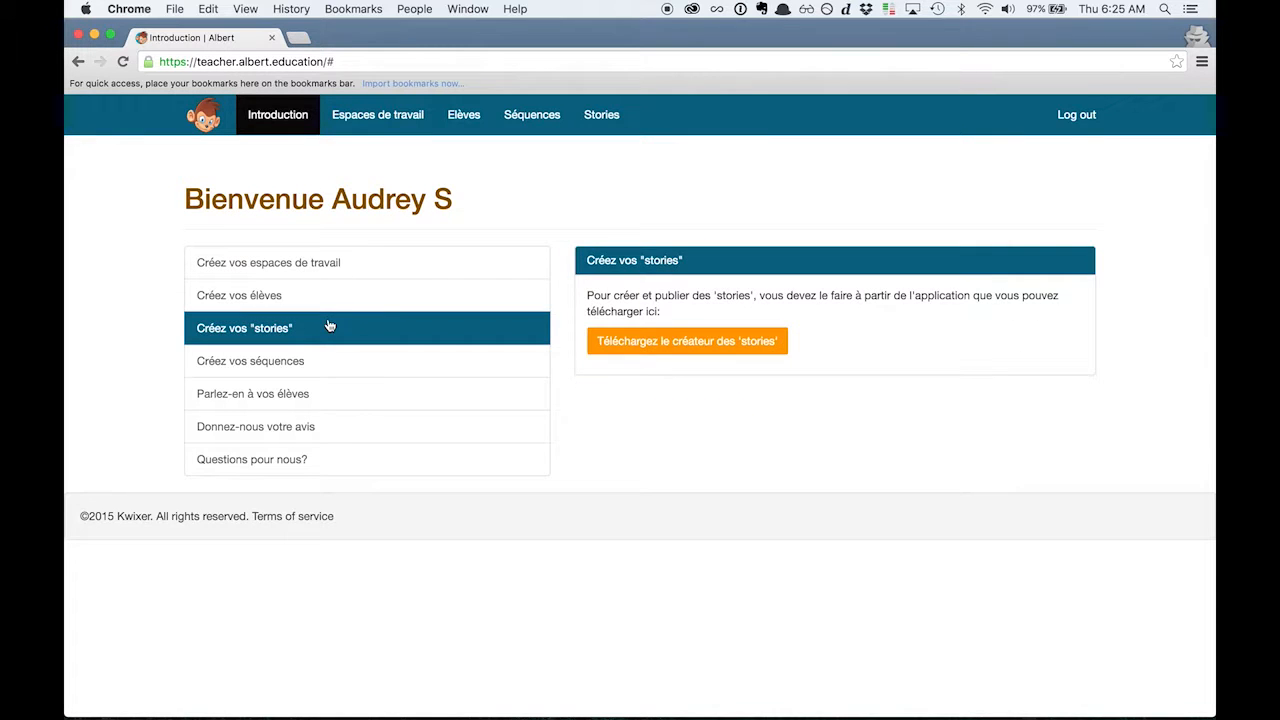
{"action": "left_click", "coordinate": [636, 345]}
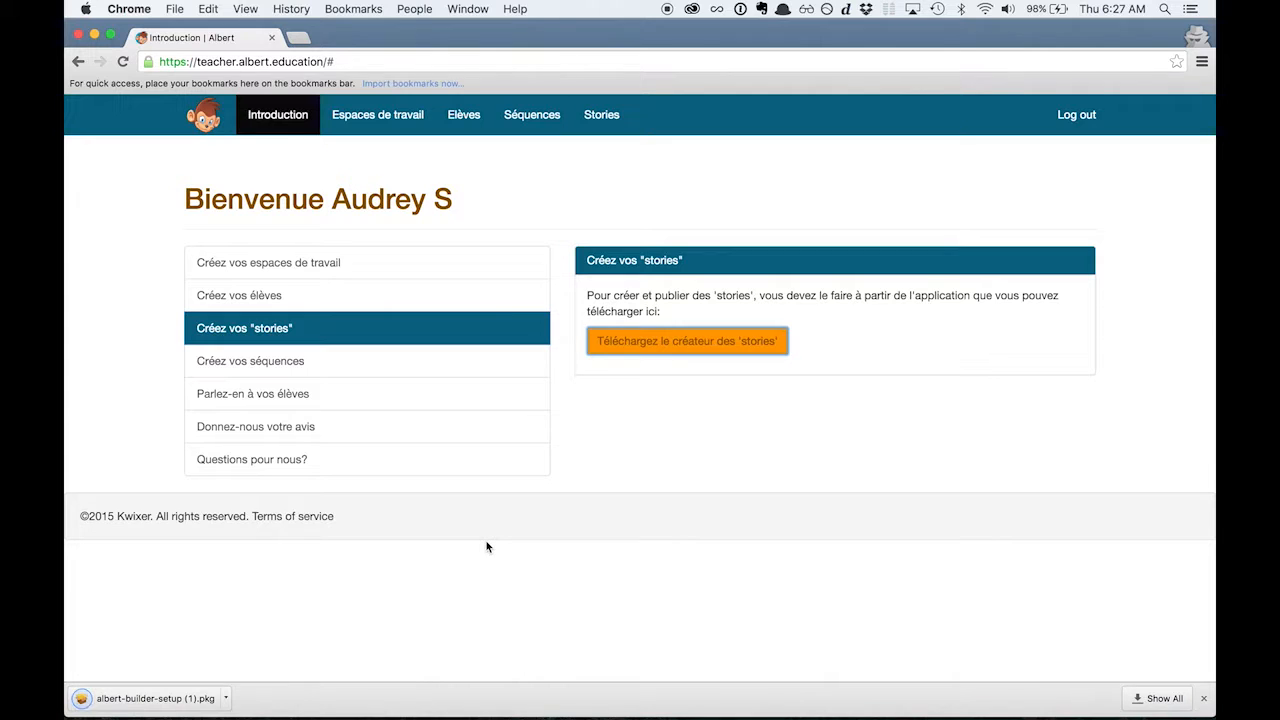
Install albert-builder from the downloaded package with the standard installation on Macintosh HD, and close the installer.
{"action": "left_click", "coordinate": [140, 700]}
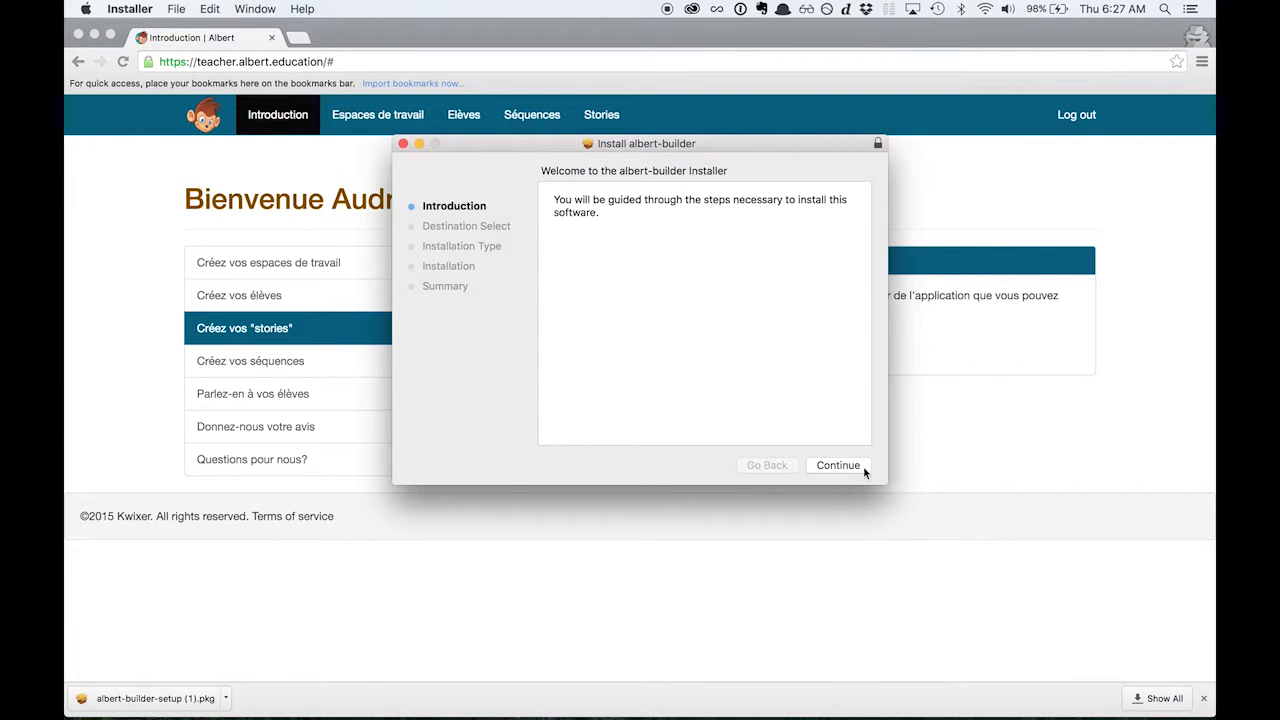
{"action": "left_click", "coordinate": [838, 465]}
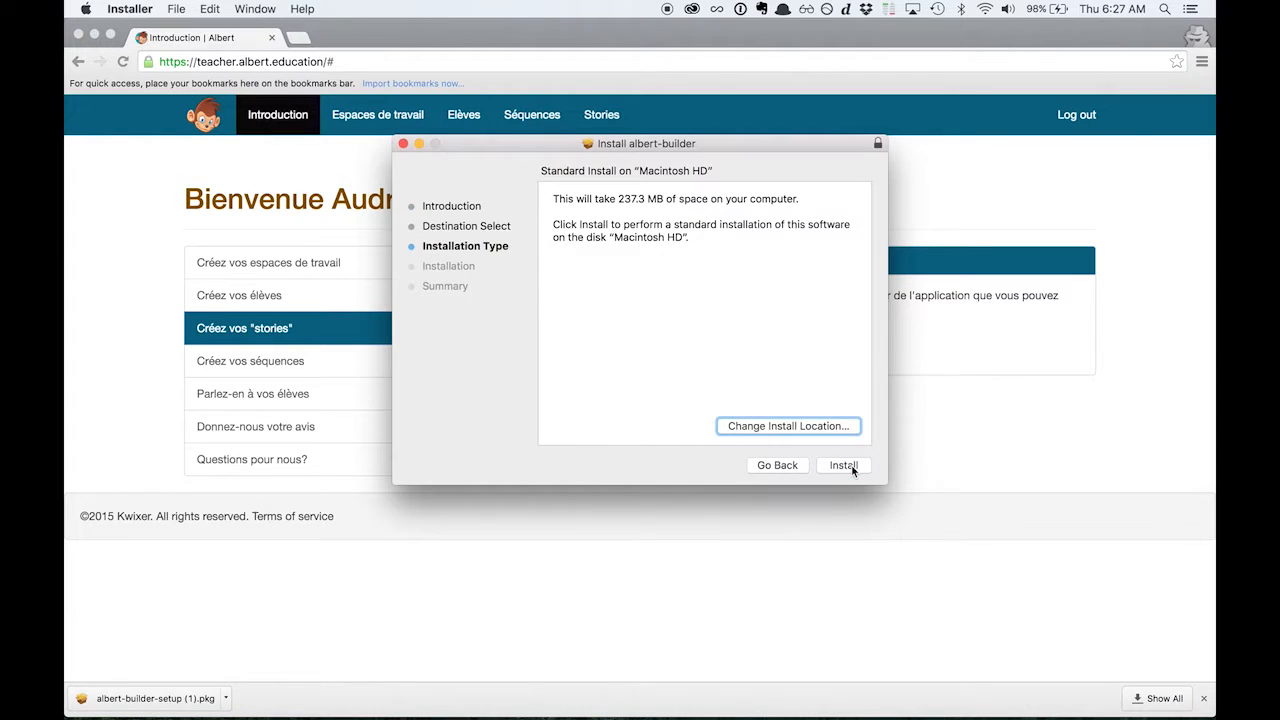
{"action": "left_click", "coordinate": [845, 466]}
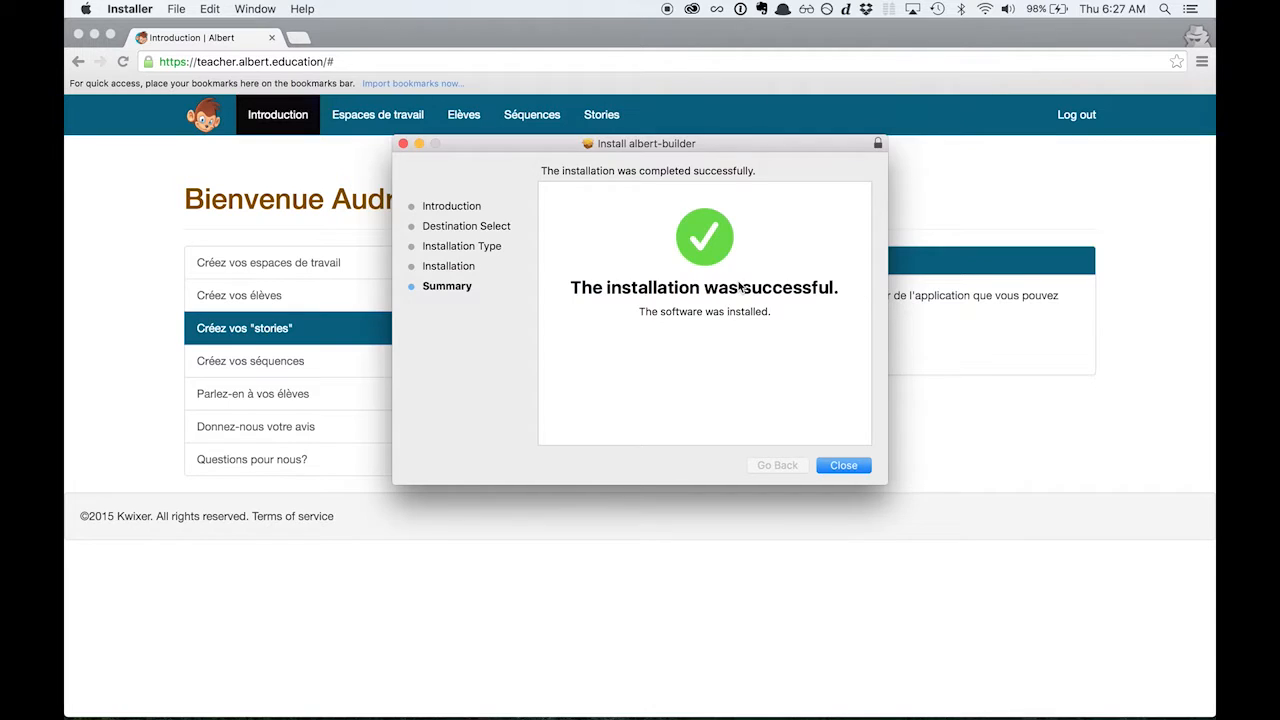
{"action": "left_click", "coordinate": [843, 466]}
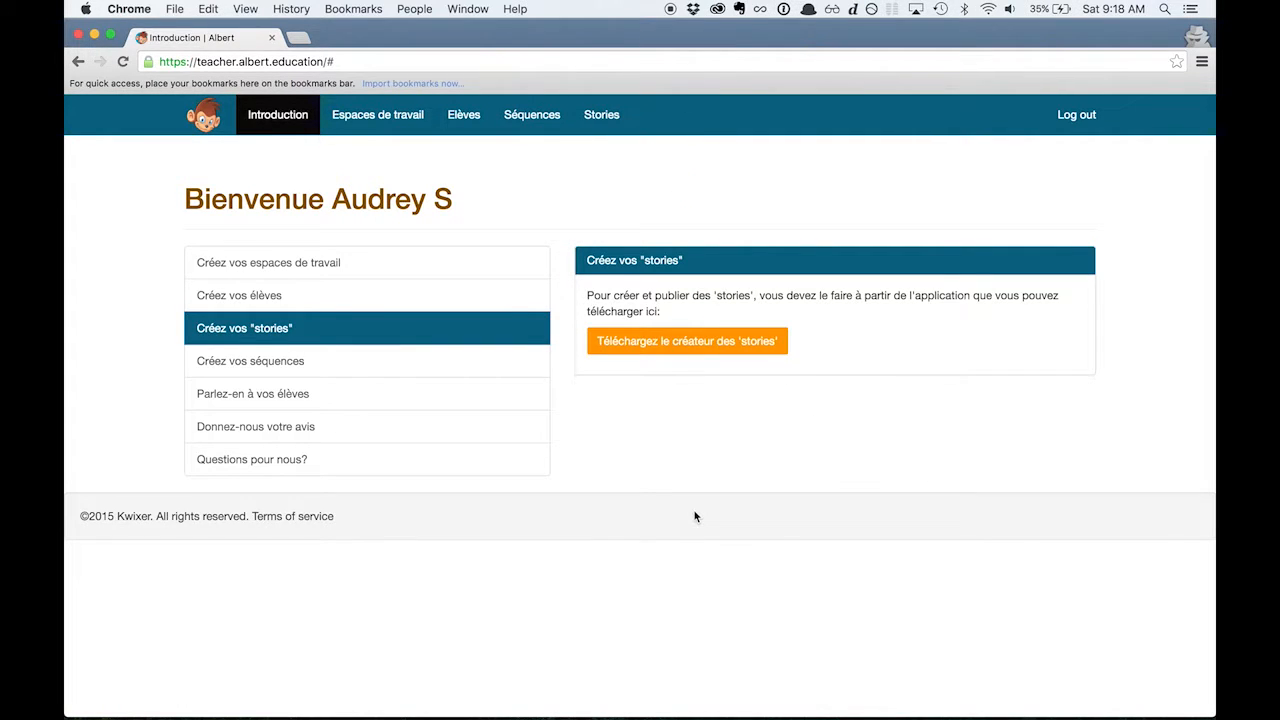
Switch to AlbertBuilder and create a first story that starts with a Quiz scene.
{"action": "mouse_move", "coordinate": [646, 700]}
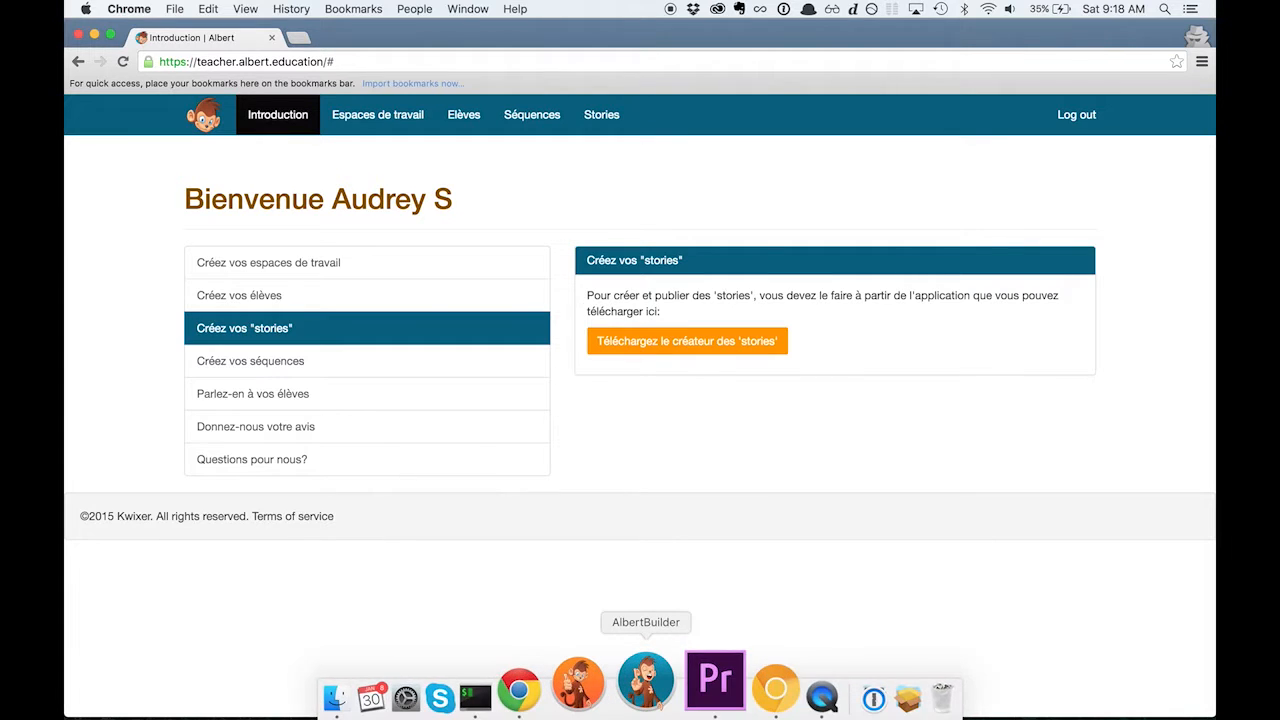
{"action": "left_click", "coordinate": [649, 690]}
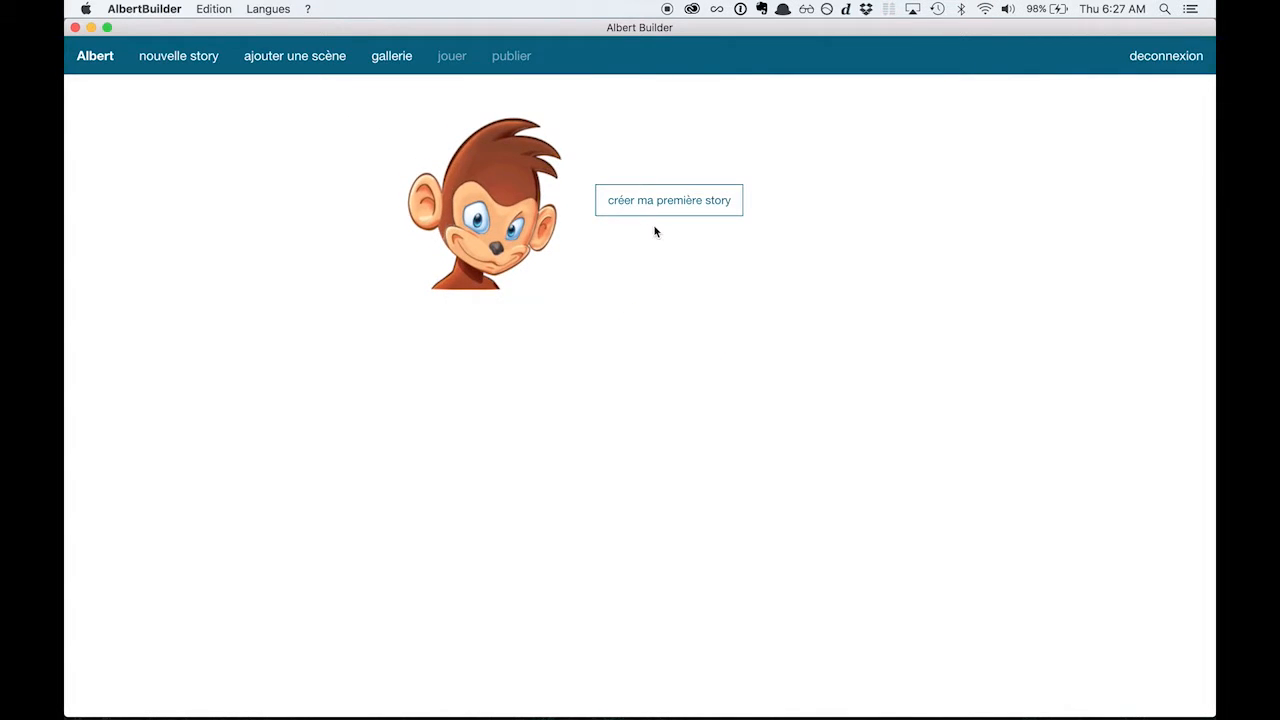
{"action": "left_click", "coordinate": [917, 366]}
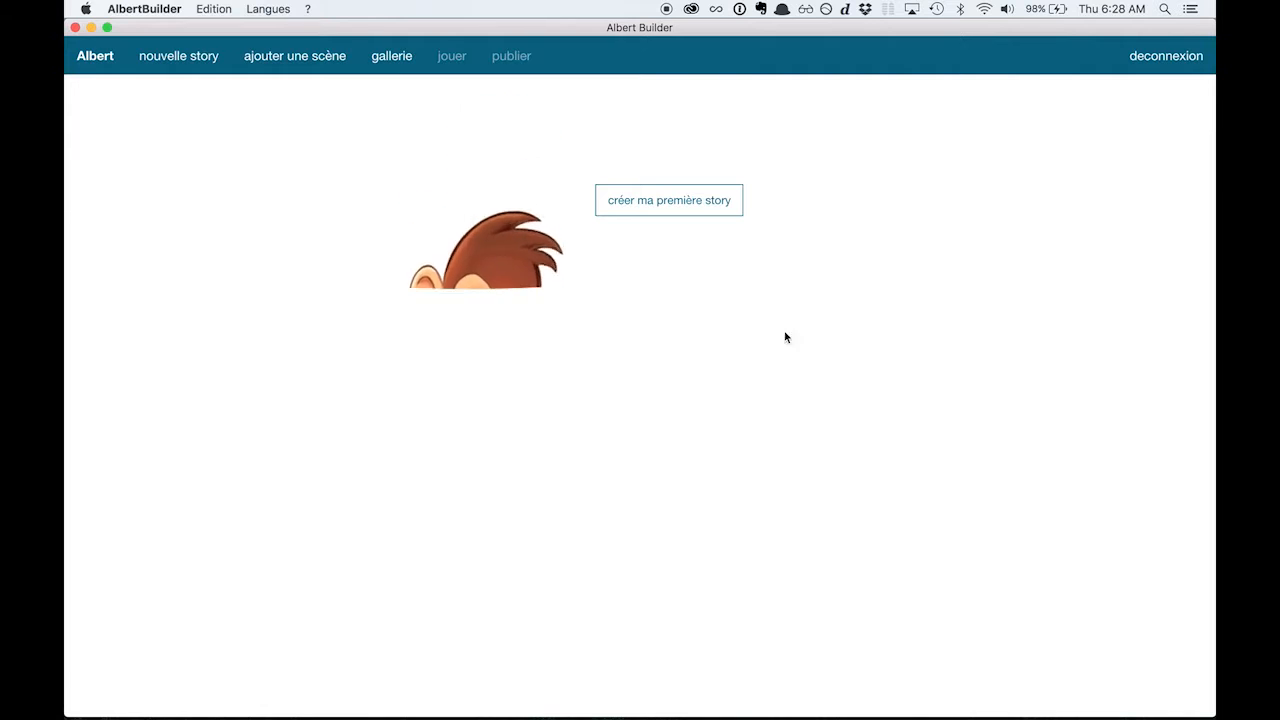
{"action": "left_click", "coordinate": [658, 211]}
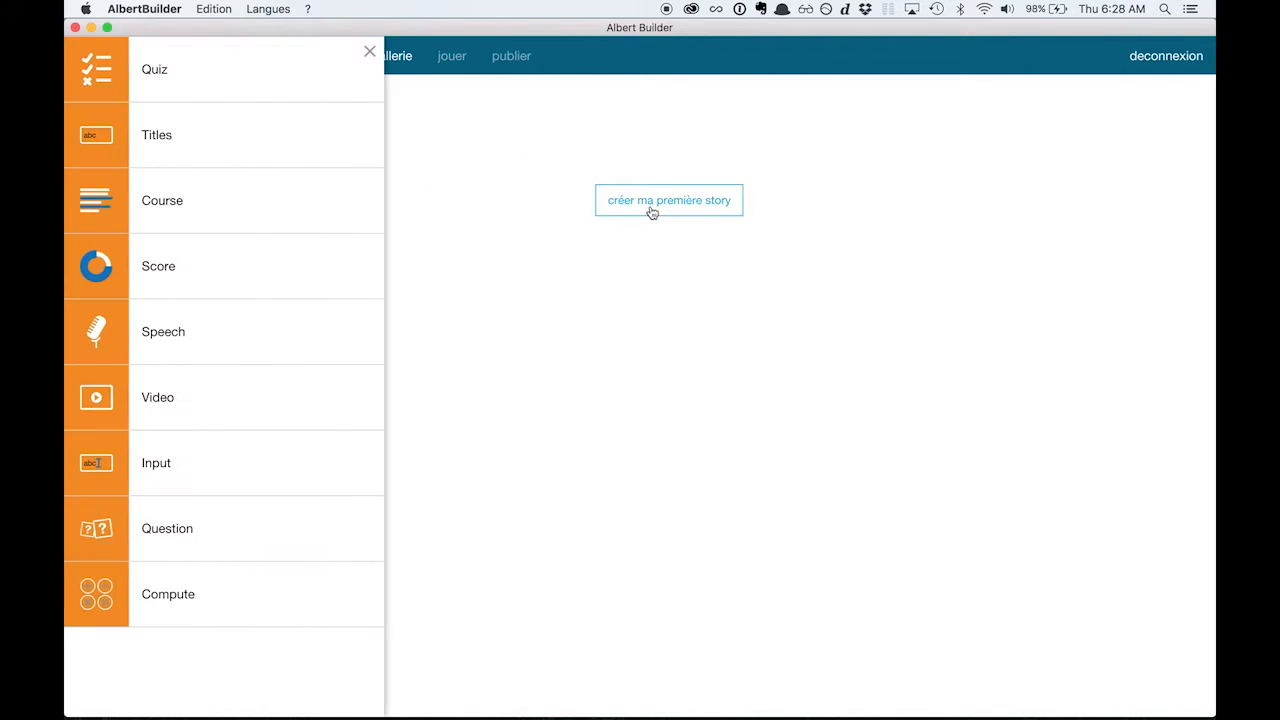
{"action": "left_click", "coordinate": [222, 79]}
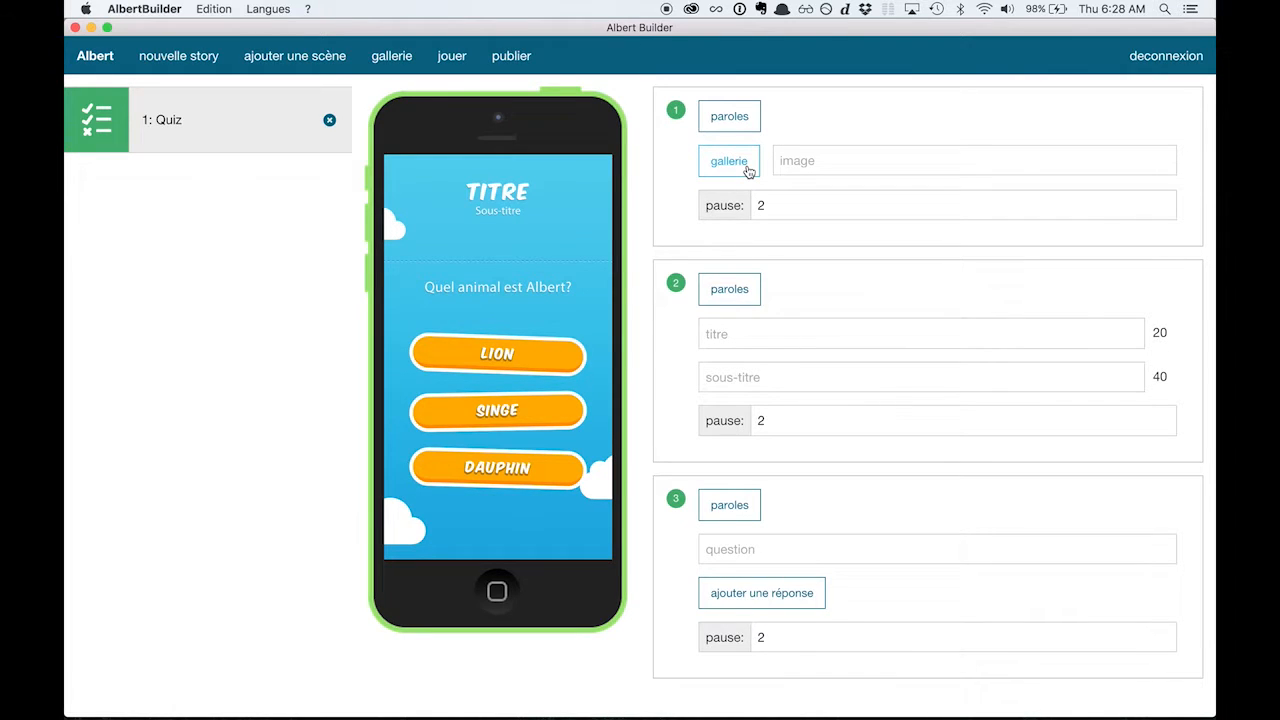
Give the quiz scene the title "Maths" and the subtitle "Calcul Mental".
{"action": "left_click", "coordinate": [744, 331]}
{"action": "type", "text": "Maths"}
{"action": "key", "text": "Tab"}
{"action": "type", "text": "Calcu"}
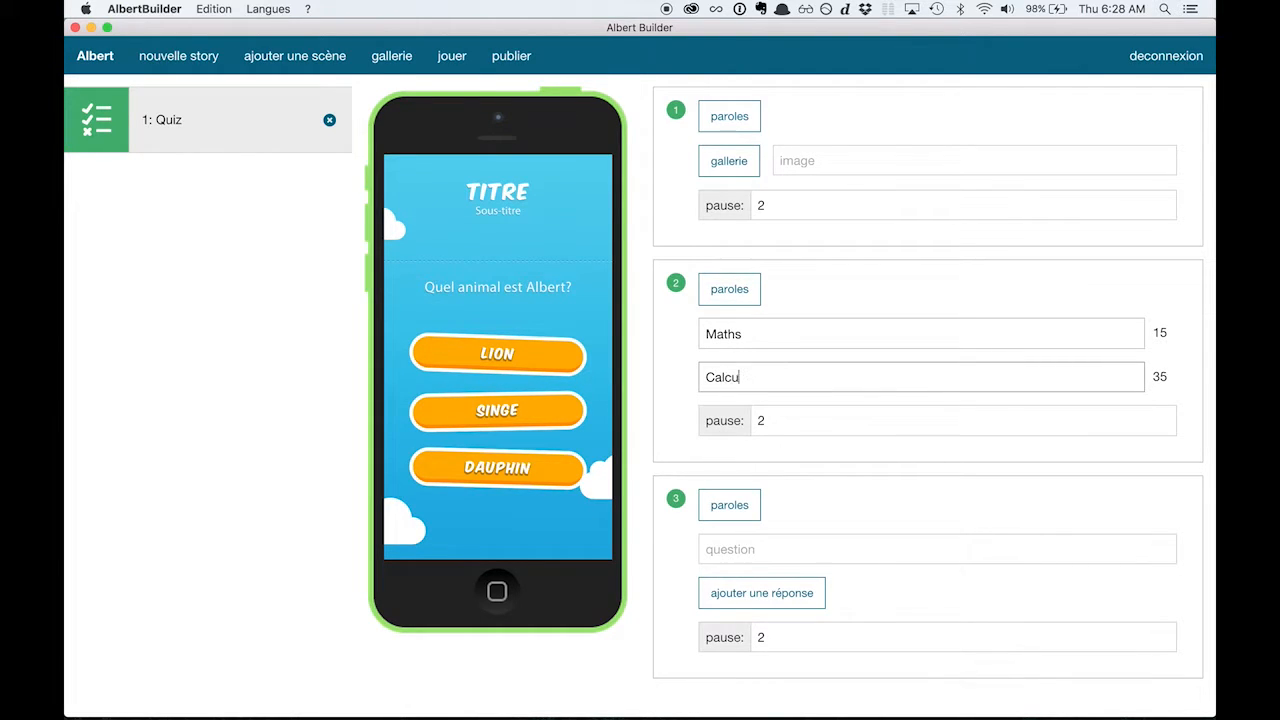
{"action": "type", "text": "l Mental"}
Add the spoken text "Bienvenue sur Albert" to the quiz's title section and set its language to fr.
{"action": "left_click", "coordinate": [747, 304]}
{"action": "left_click", "coordinate": [823, 294]}
{"action": "type", "text": "Boe"}
{"action": "key", "text": "BackSpace"}
{"action": "key", "text": "BackSpace"}
{"action": "type", "text": "ienvenue "}
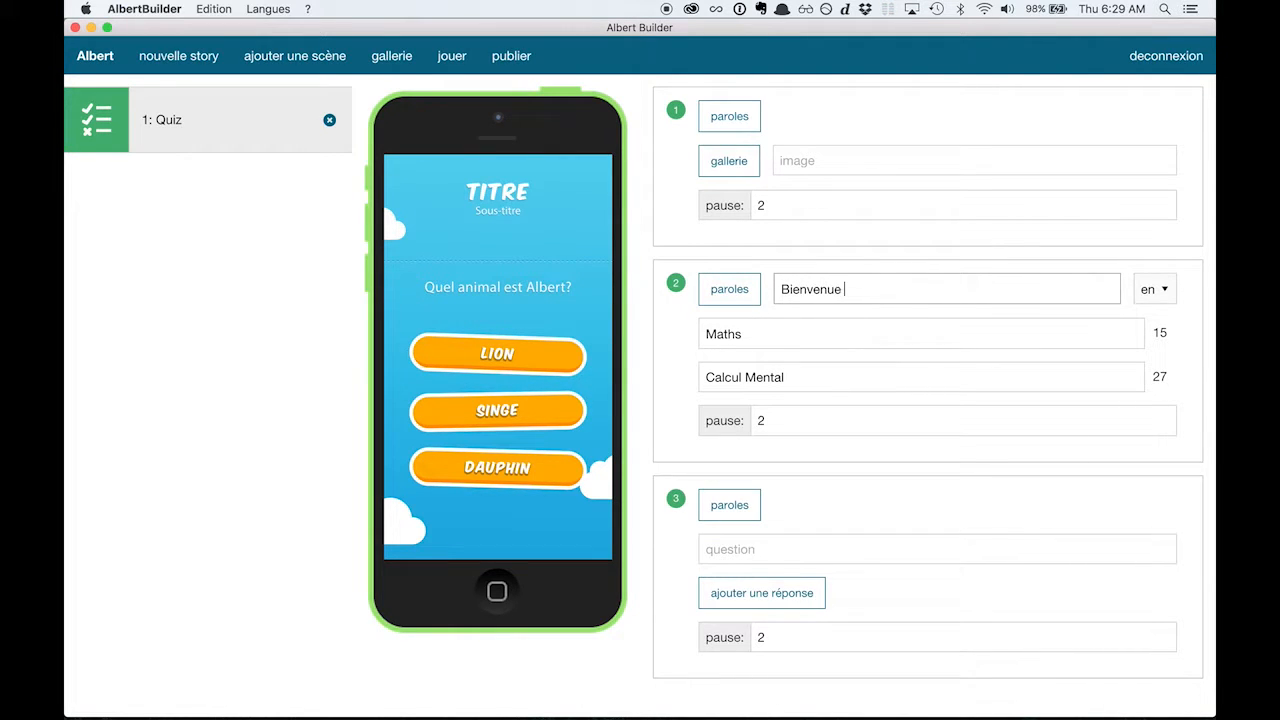
{"action": "type", "text": "sur Albert"}
{"action": "left_click", "coordinate": [1150, 292]}
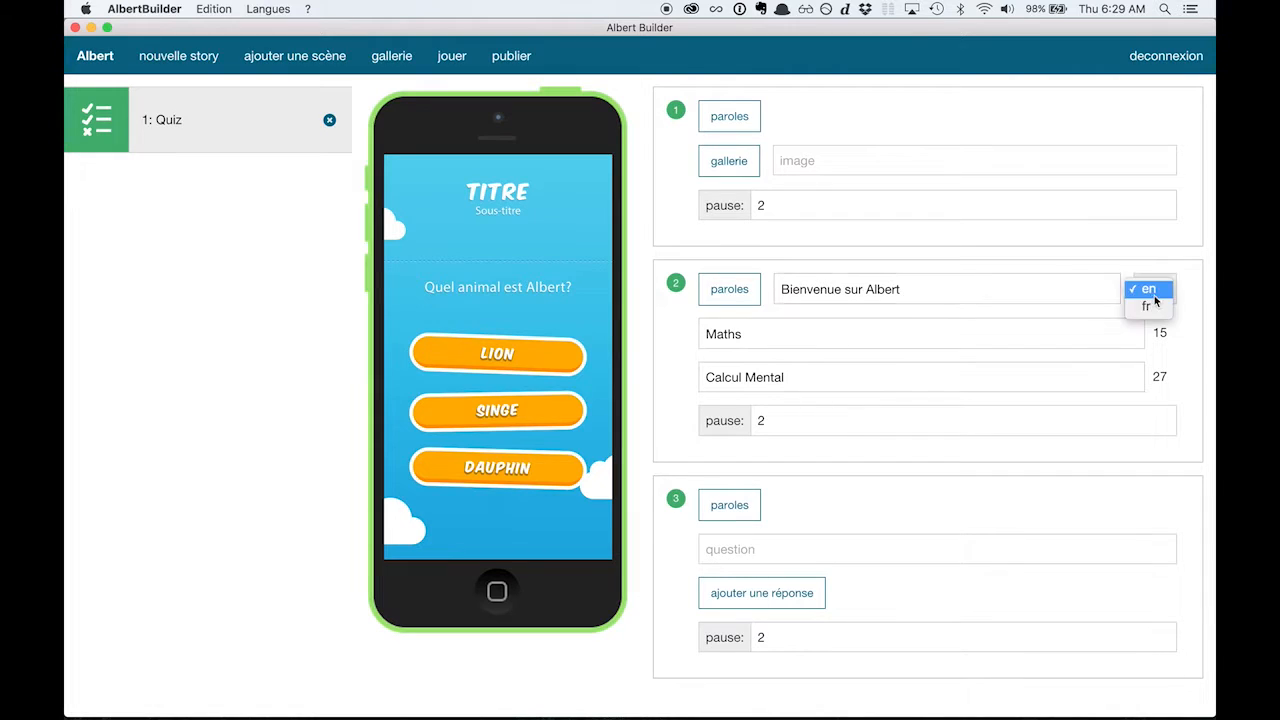
{"action": "left_click", "coordinate": [1145, 308]}
Enter the quiz question "5 x 12" and add the answer 60 with a score of 1.
{"action": "left_click", "coordinate": [757, 552]}
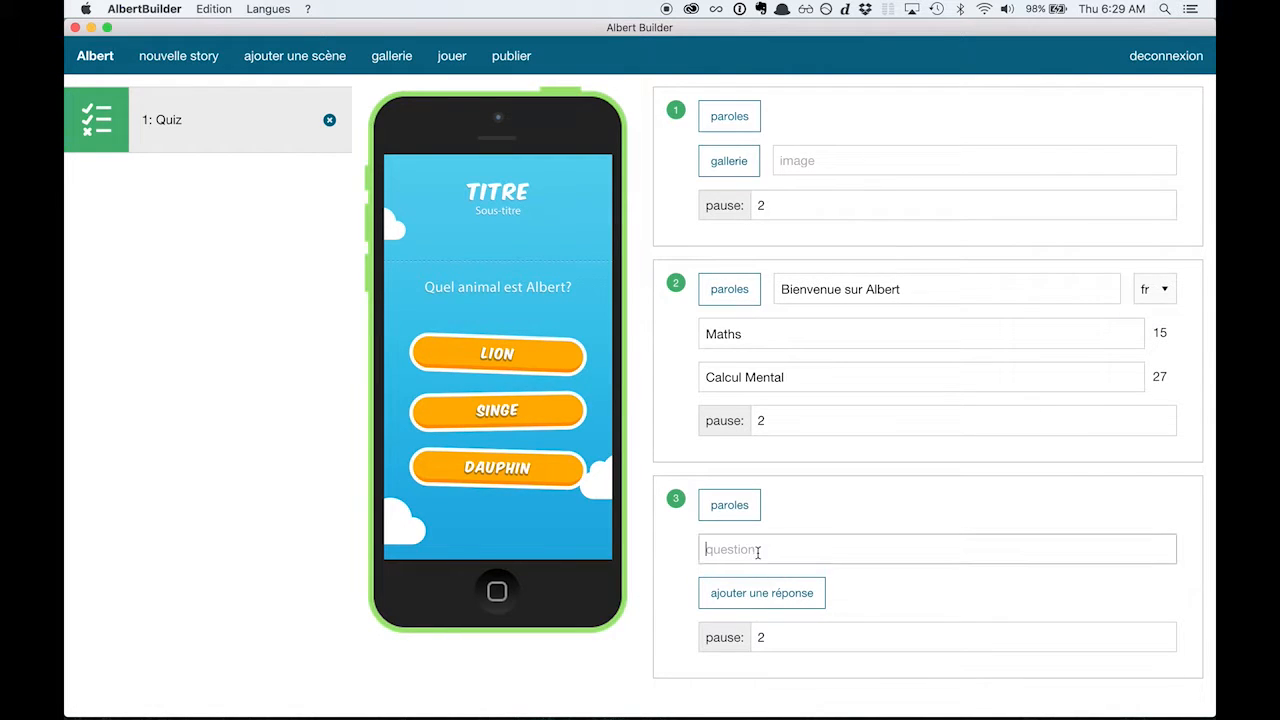
{"action": "type", "text": "5 x 12"}
{"action": "left_click", "coordinate": [760, 598]}
{"action": "left_click", "coordinate": [770, 598]}
{"action": "type", "text": "60"}
{"action": "key", "text": "Tab"}
{"action": "type", "text": "1"}
Add 58 and 62 as further answers to the quiz question, each with a score of 0.
{"action": "left_click", "coordinate": [770, 641]}
{"action": "left_click", "coordinate": [768, 637]}
{"action": "type", "text": "58"}
{"action": "key", "text": "Tab"}
{"action": "left_click", "coordinate": [789, 679]}
{"action": "left_click", "coordinate": [754, 681]}
{"action": "type", "text": "62"}
{"action": "key", "text": "Tab"}
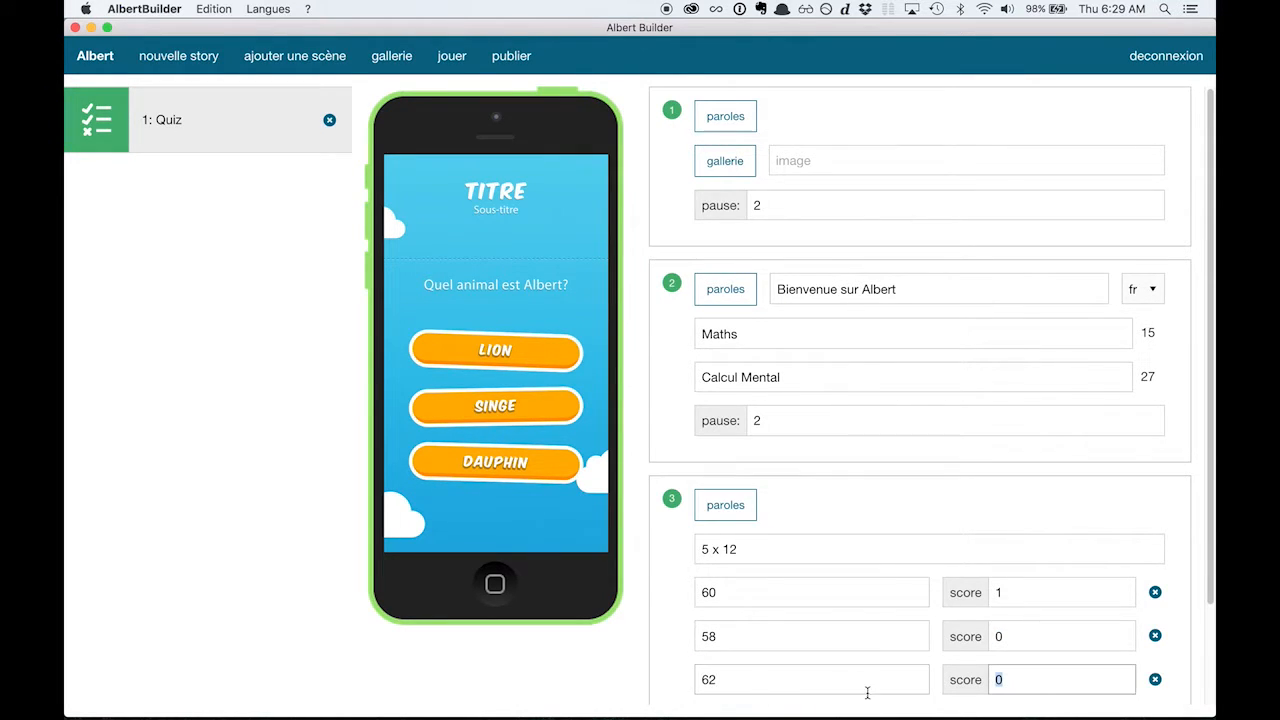
{"action": "scroll", "coordinate": [831, 663], "scroll_direction": "down", "scroll_amount": 1}
{"action": "scroll", "coordinate": [831, 663], "scroll_direction": "down", "scroll_amount": 5}
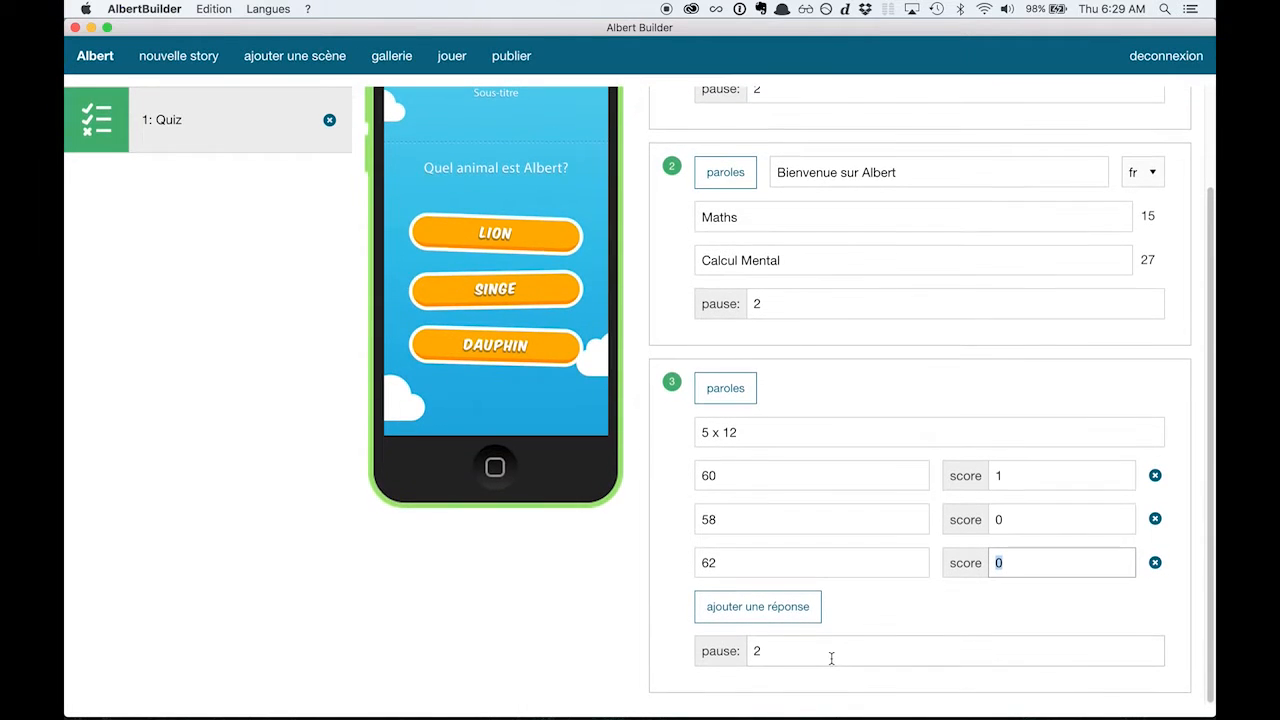
{"action": "scroll", "coordinate": [866, 573], "scroll_direction": "up", "scroll_amount": 1}
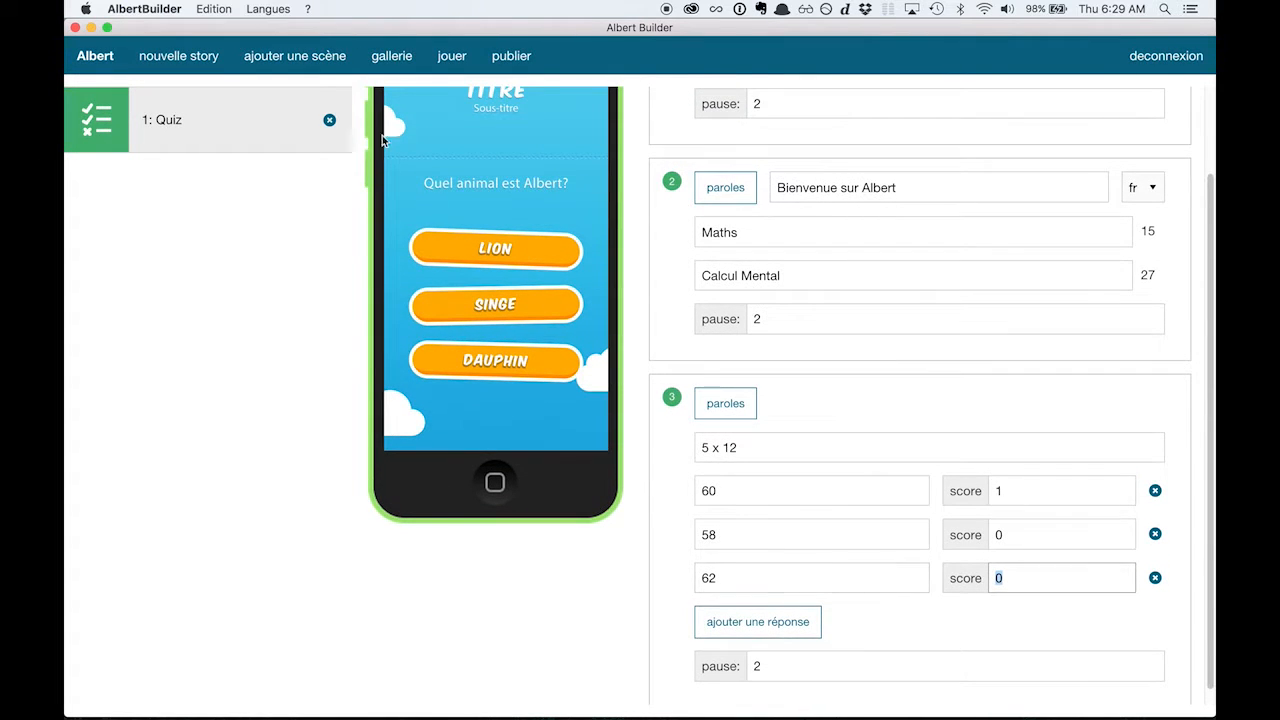
Add a Score scene with the title "Score", the subtitle "Calcul Mental" and a base of 10.
{"action": "left_click", "coordinate": [318, 62]}
{"action": "left_click", "coordinate": [186, 290]}
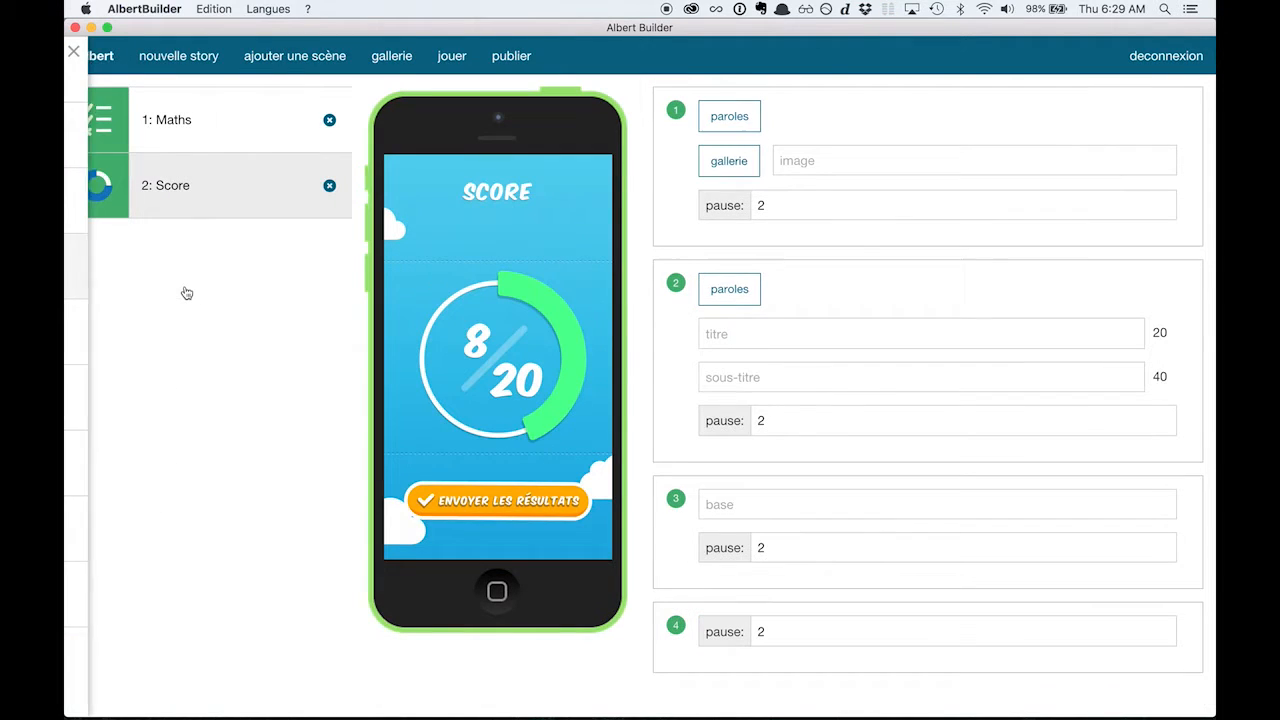
{"action": "left_click", "coordinate": [782, 338]}
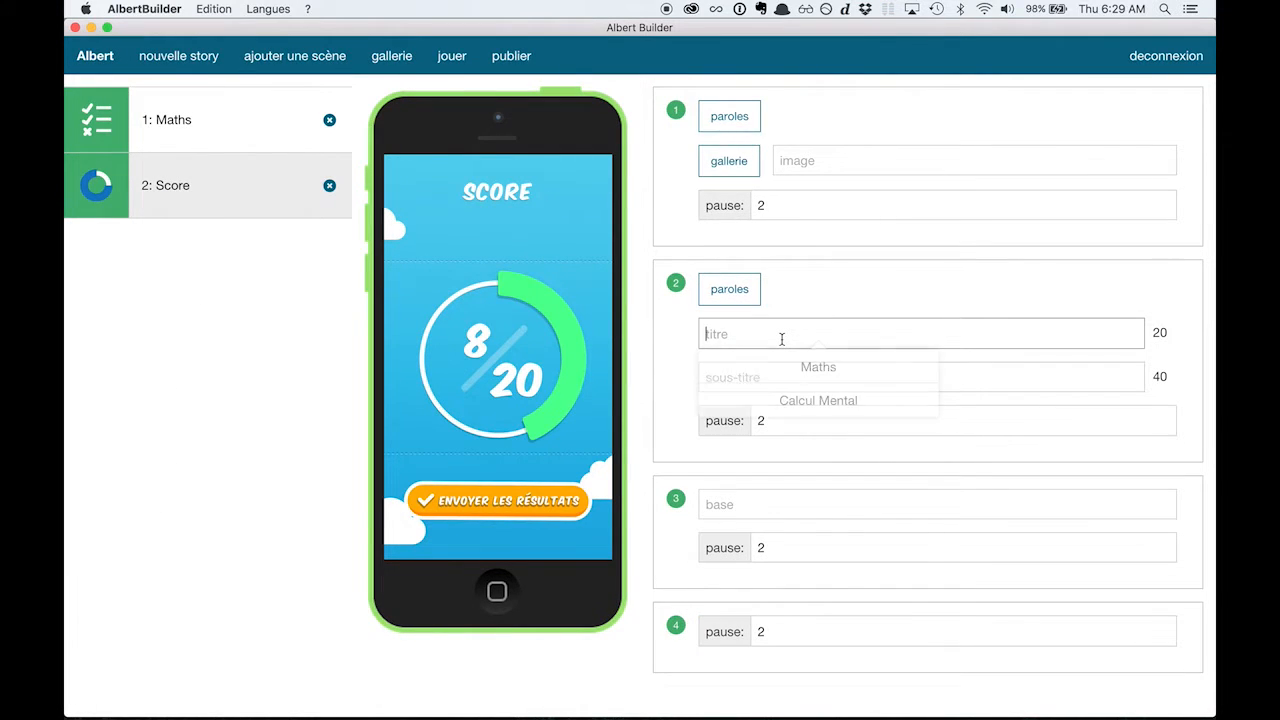
{"action": "type", "text": "Scor"}
{"action": "type", "text": "e"}
{"action": "key", "text": "Tab"}
{"action": "type", "text": "Calcul Mental"}
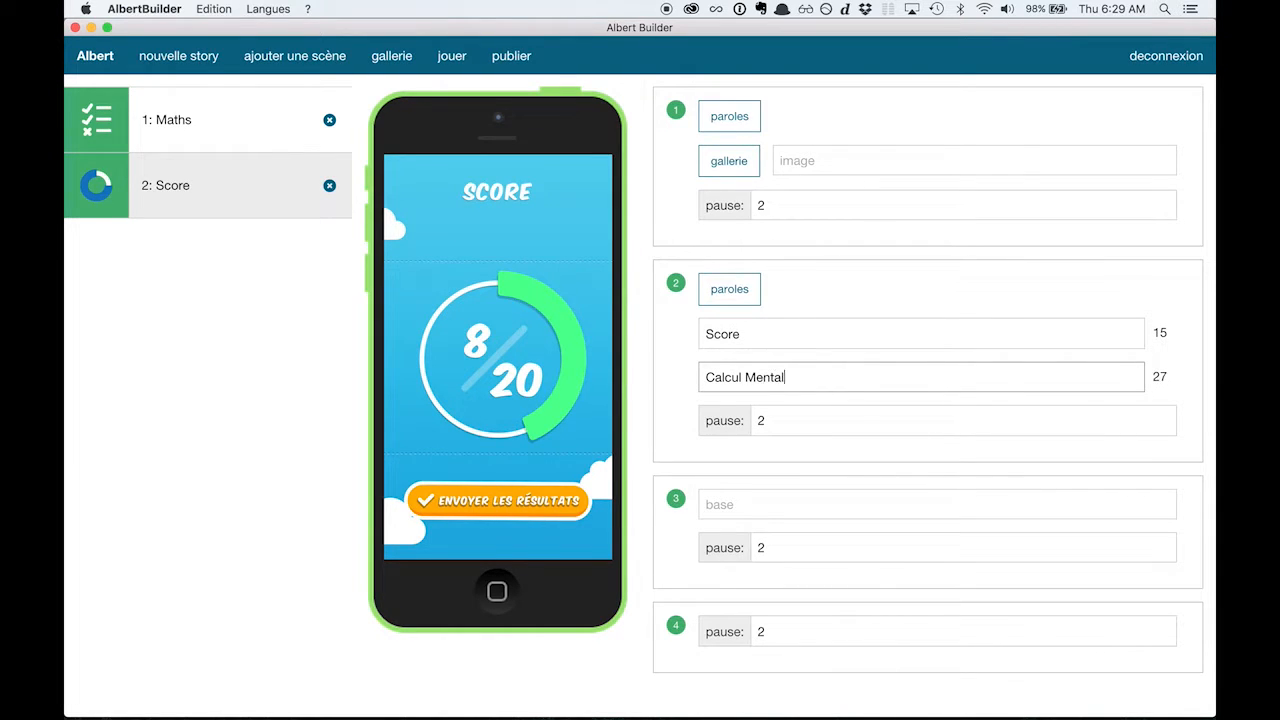
{"action": "left_click", "coordinate": [762, 507]}
{"action": "type", "text": "10"}
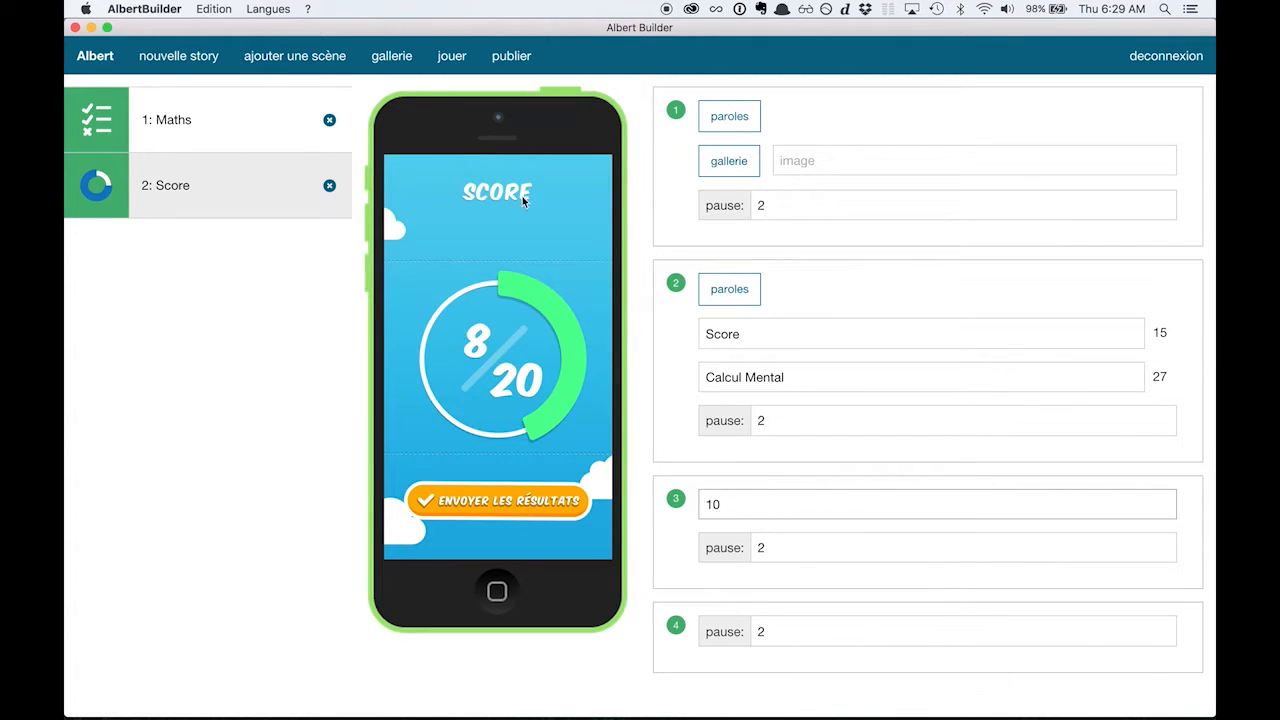
Play the story to test it and answer the 5 x 12 question with 60.
{"action": "left_click", "coordinate": [451, 72]}
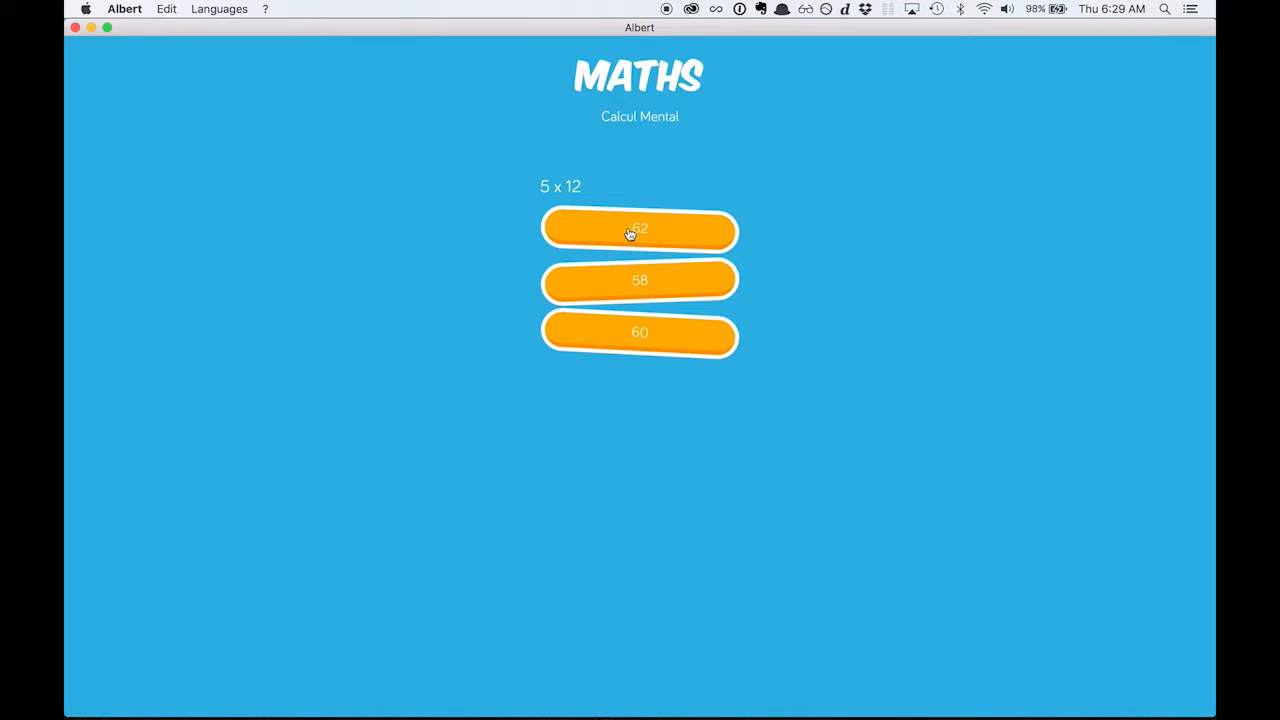
{"action": "left_click", "coordinate": [643, 338]}
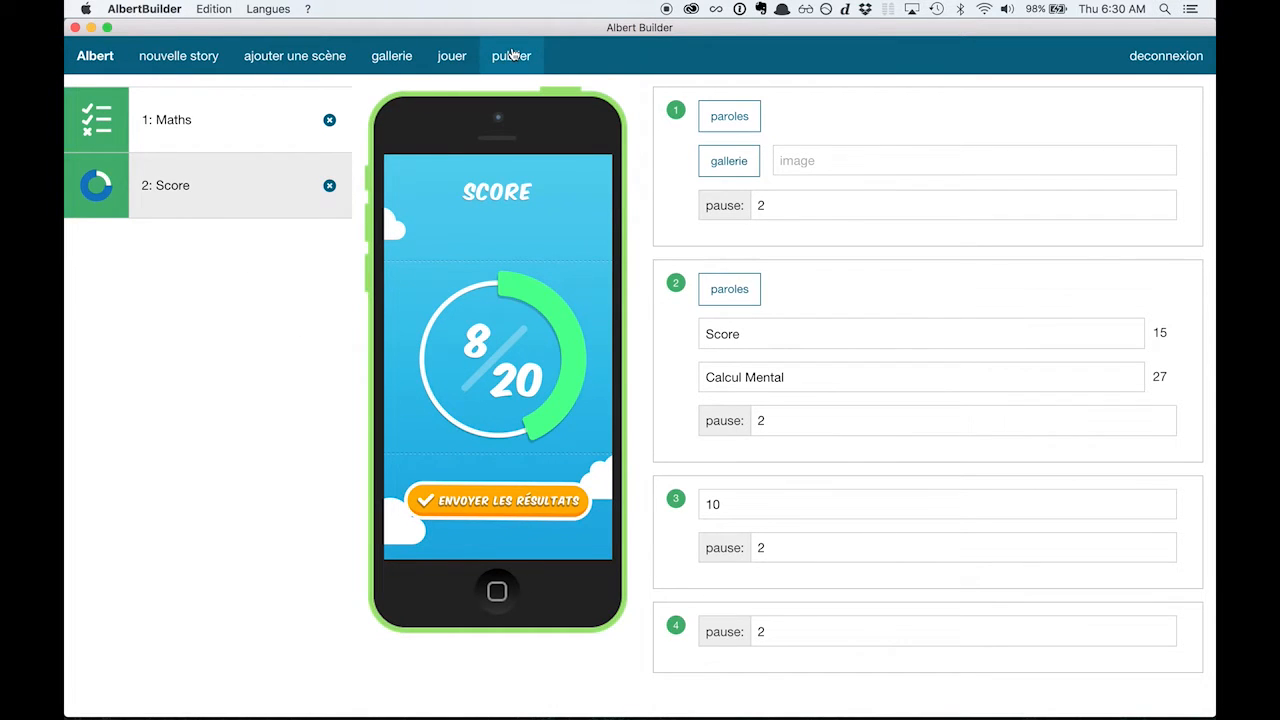
Begin publishing the story and give it the title "Calcul Mental".
{"action": "left_click", "coordinate": [511, 55]}
{"action": "left_click", "coordinate": [475, 431]}
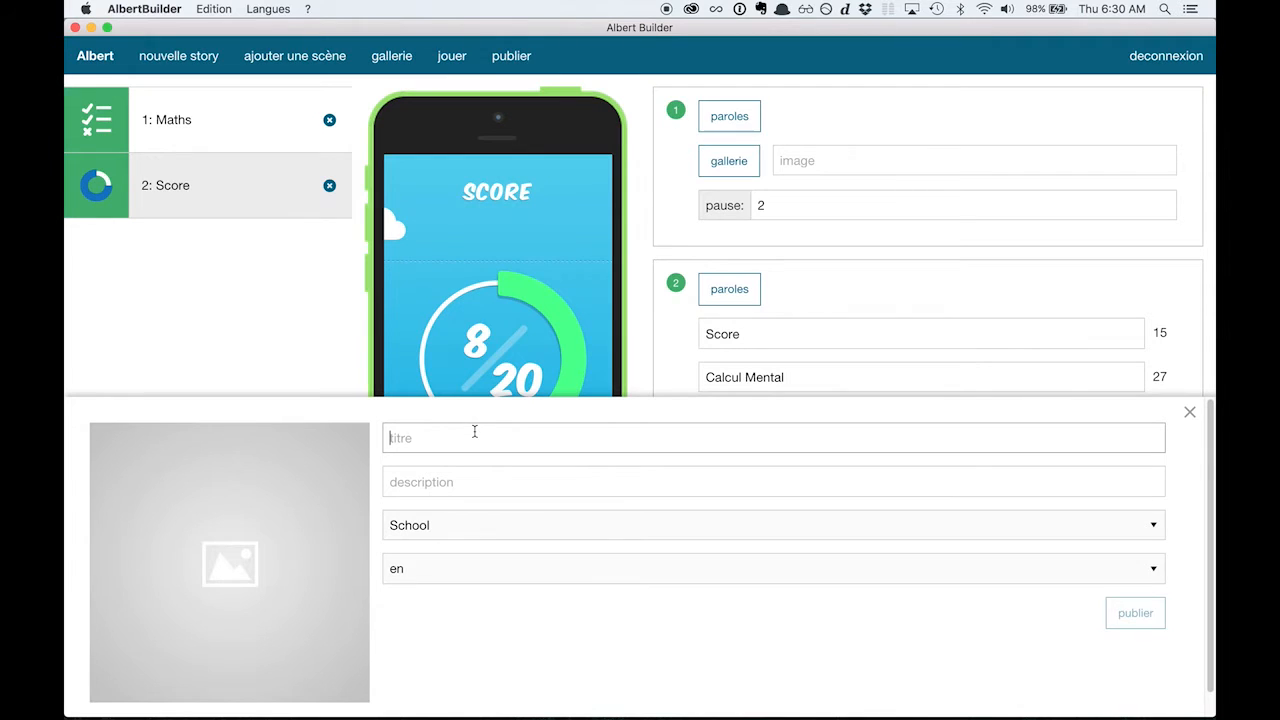
{"action": "type", "text": "Calcul Mental"}
{"action": "key", "text": "Tab"}
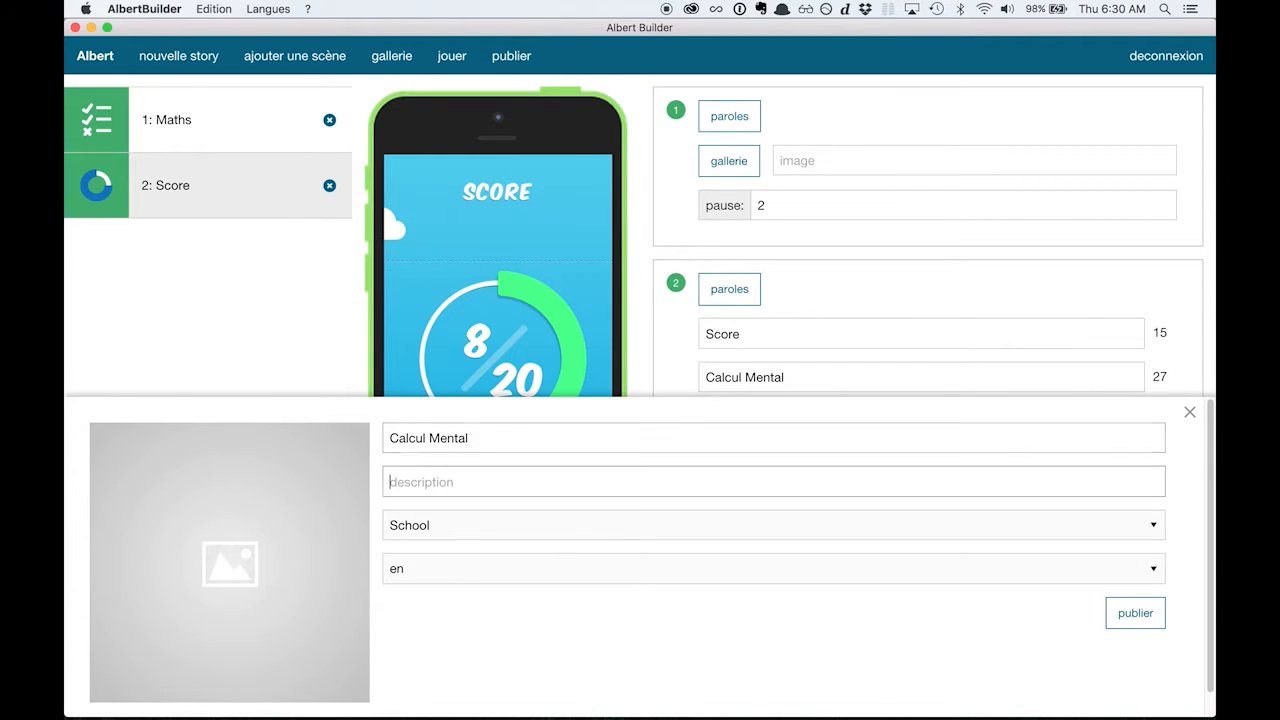
Set the story's subject to Maths and its language to fr, and publish it without a description.
{"action": "left_click", "coordinate": [939, 533]}
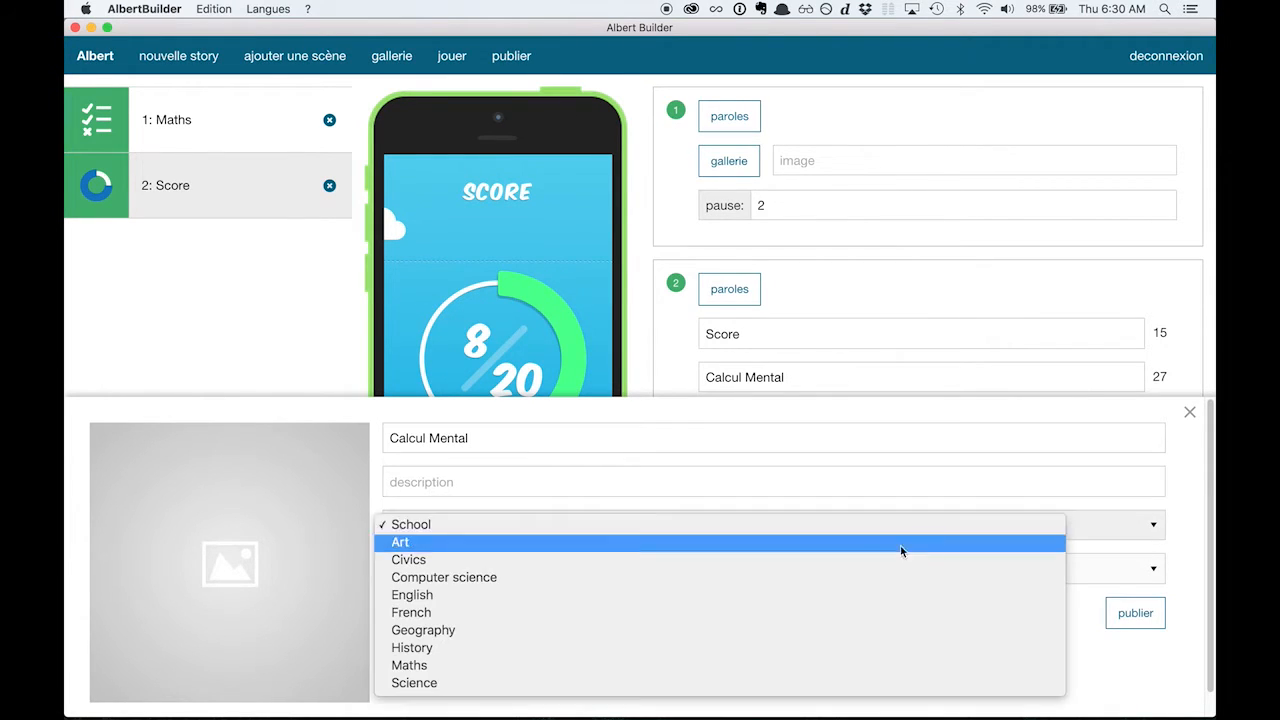
{"action": "left_click", "coordinate": [597, 663]}
{"action": "left_click", "coordinate": [643, 571]}
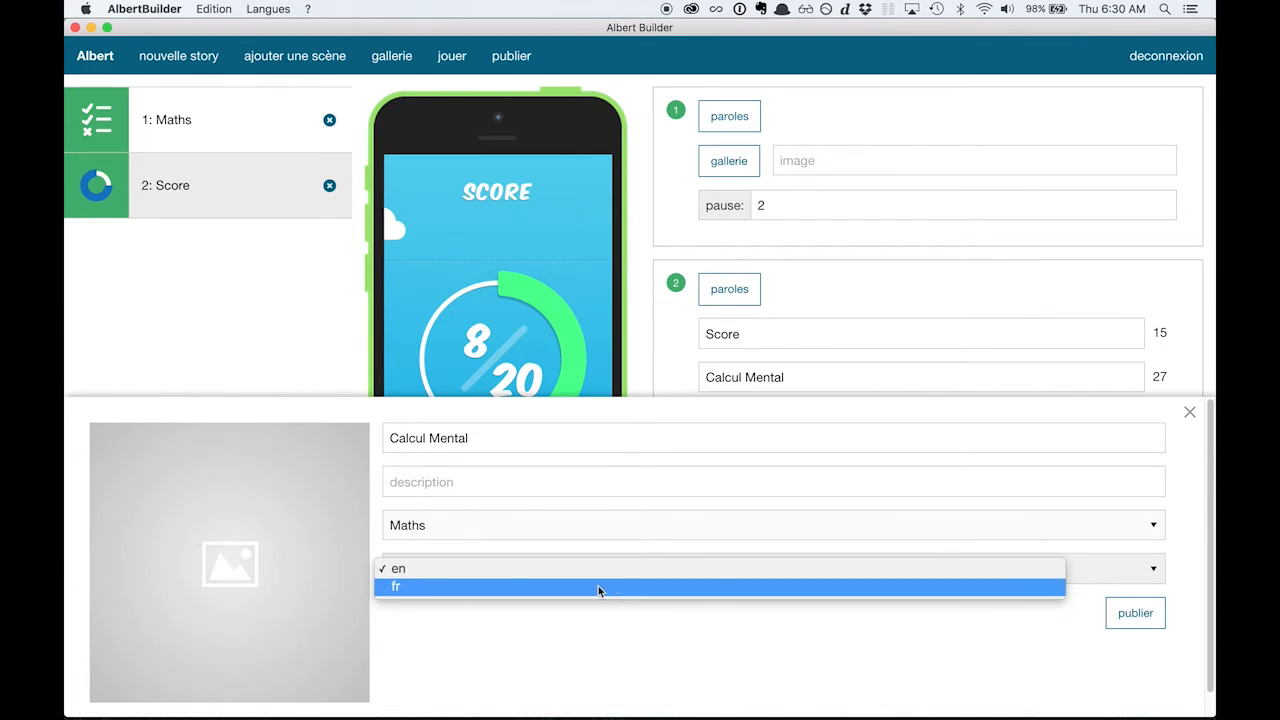
{"action": "left_click", "coordinate": [594, 586]}
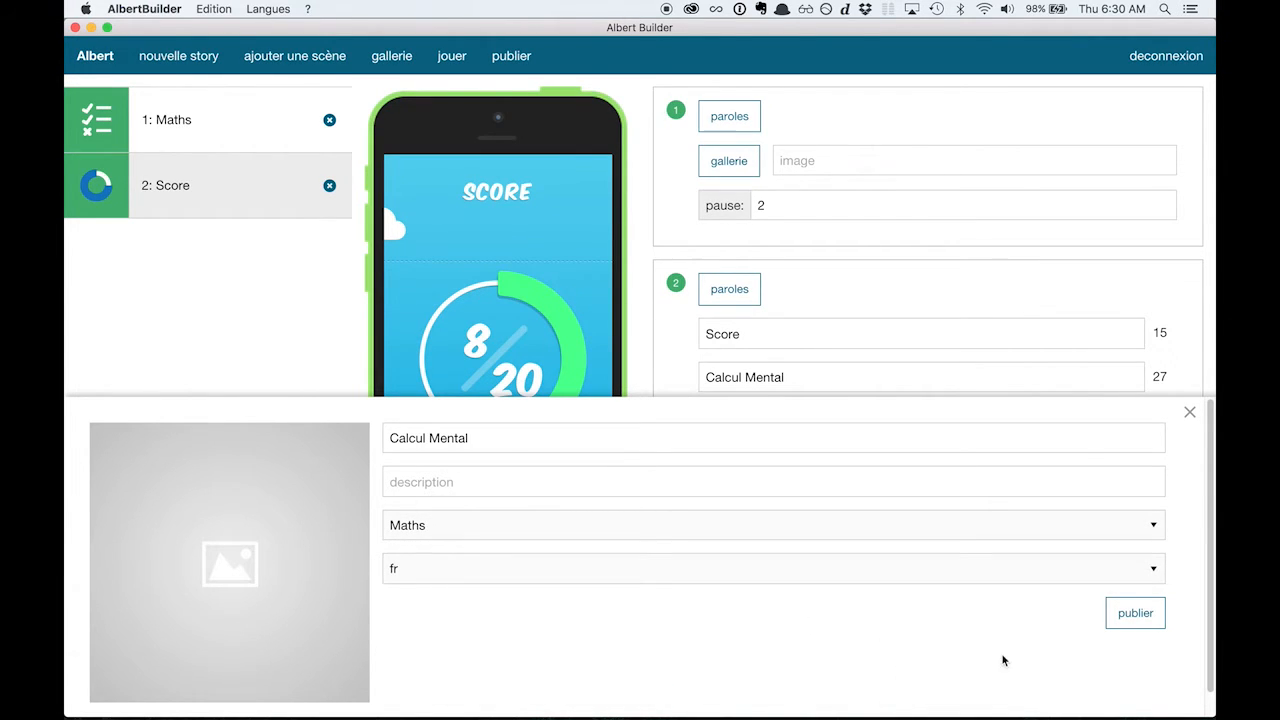
{"action": "left_click", "coordinate": [1141, 621]}
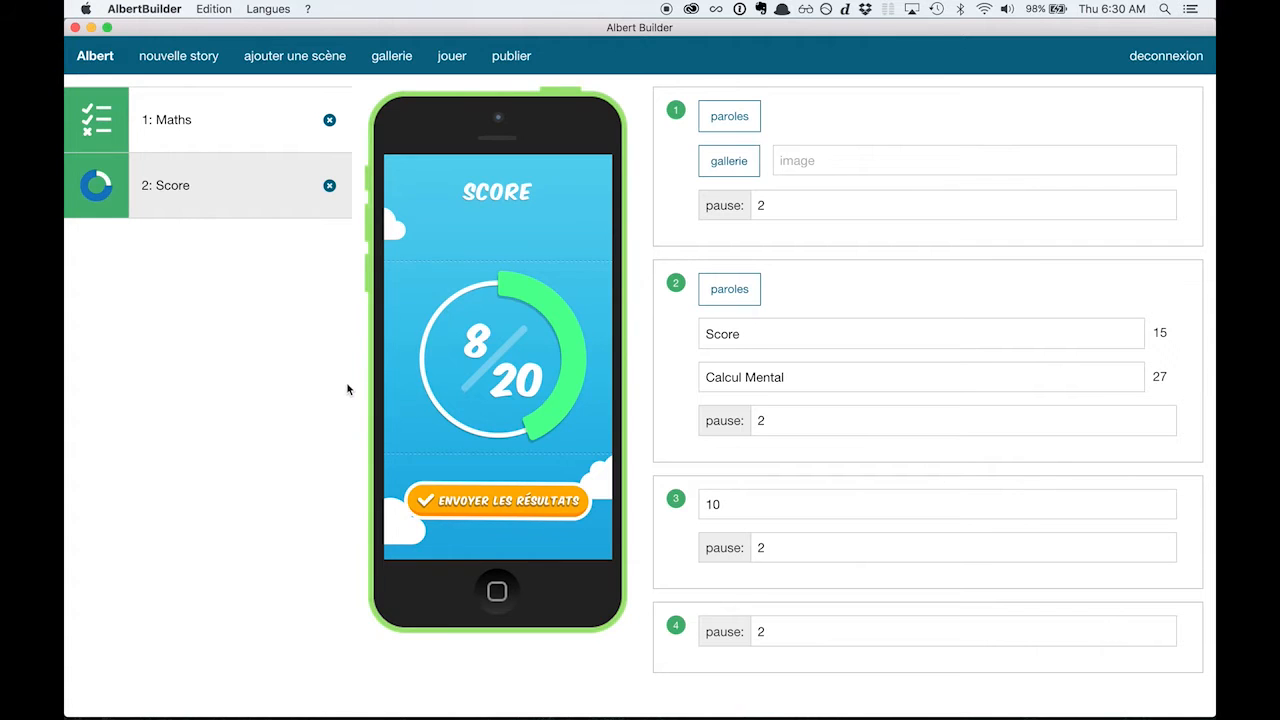
Quit AlbertBuilder, return to the Albert teacher site in Chrome and open the CM2 workspace.
{"action": "key", "text": "super+q"}
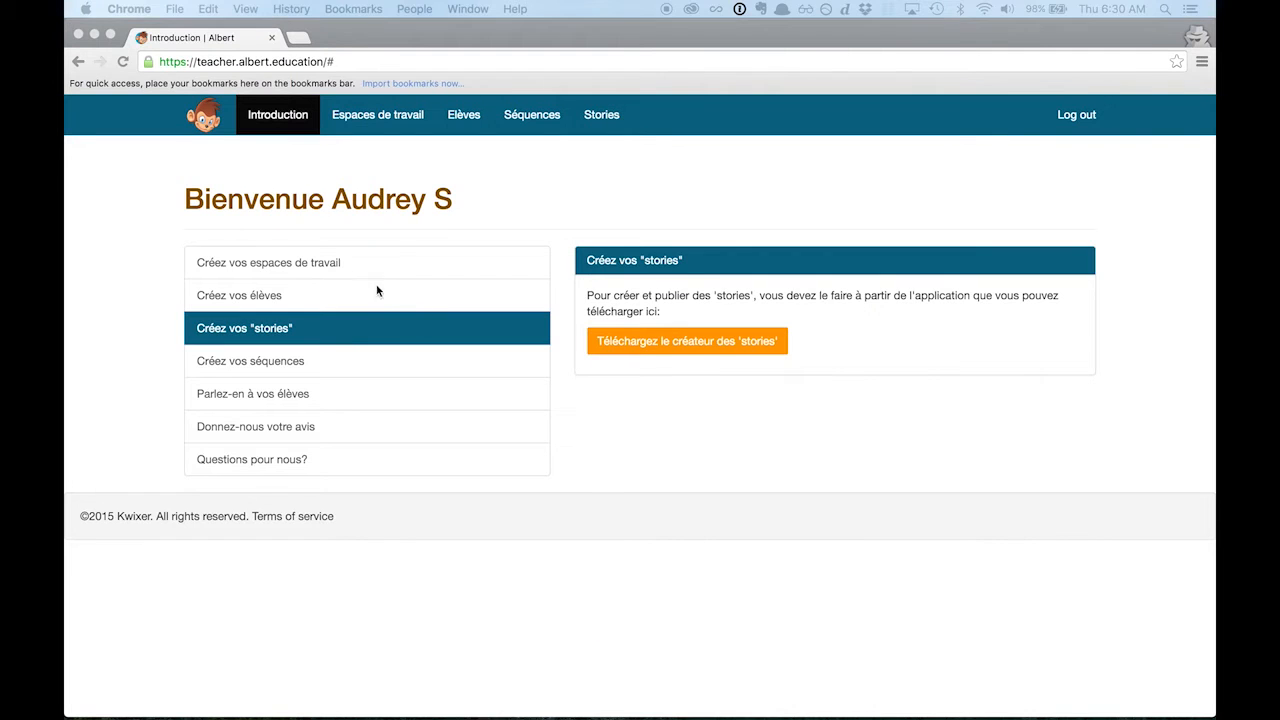
{"action": "left_click", "coordinate": [603, 495]}
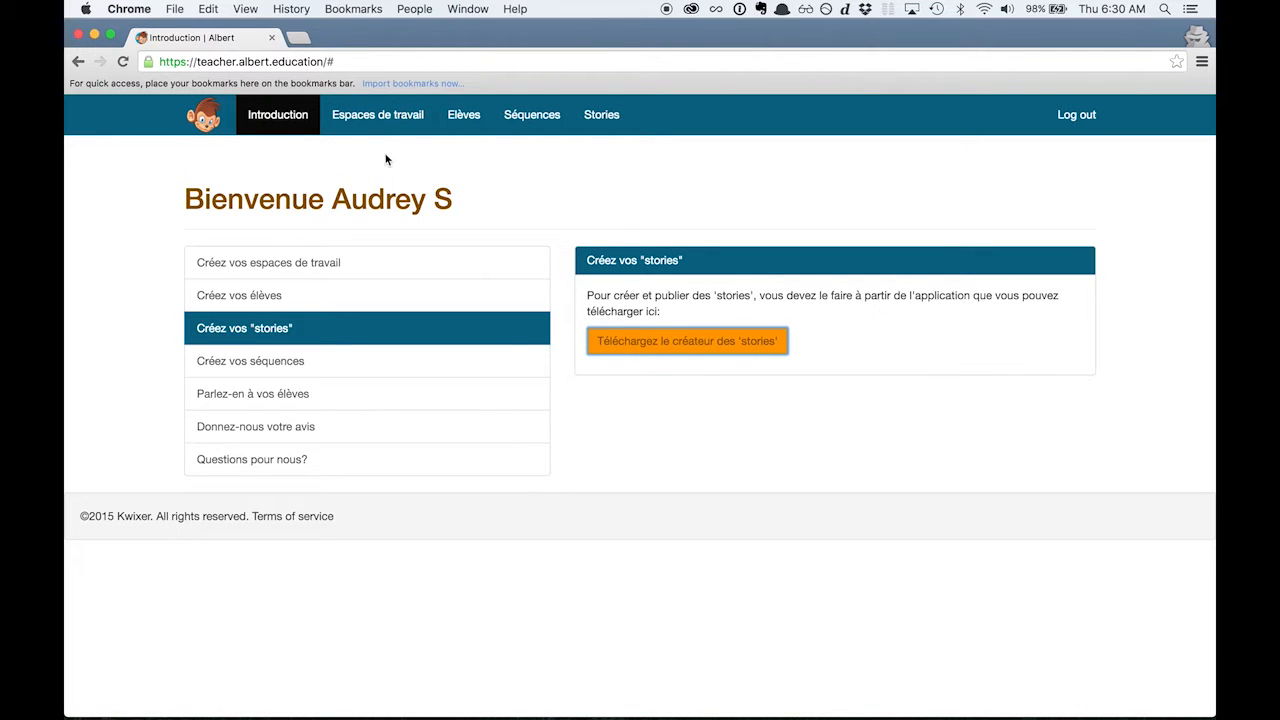
{"action": "left_click", "coordinate": [378, 116]}
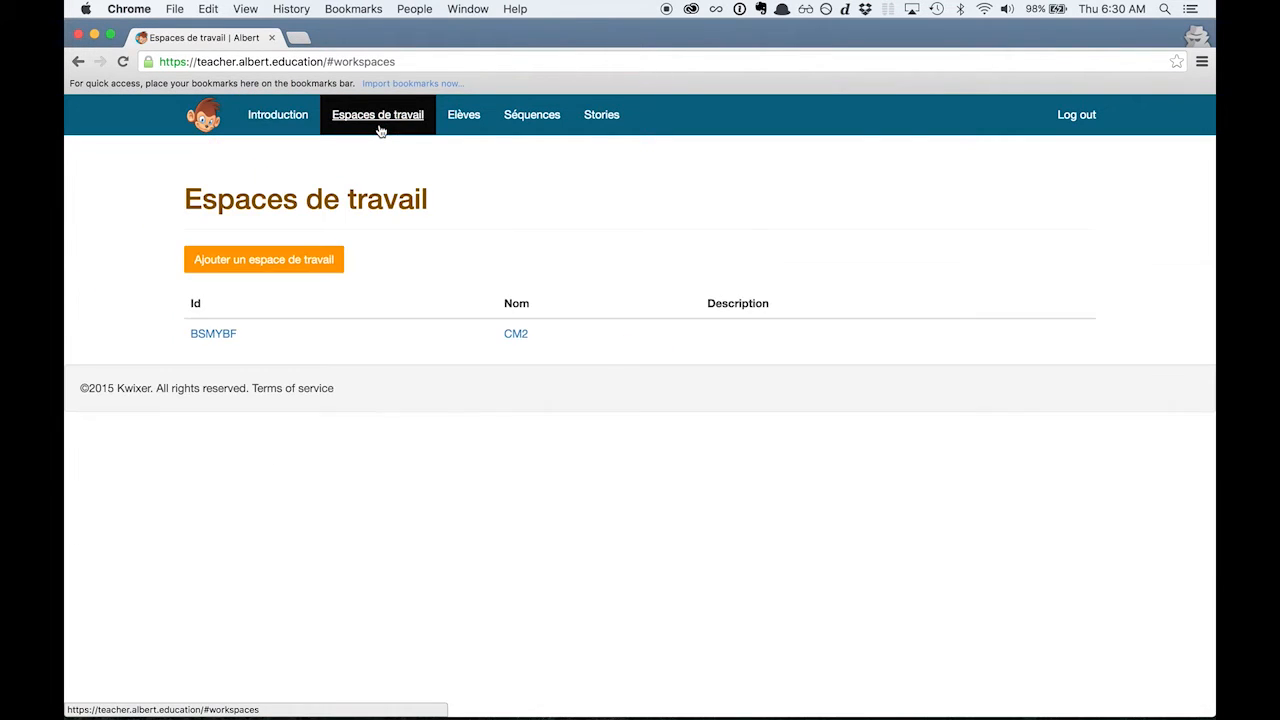
{"action": "left_click", "coordinate": [215, 334]}
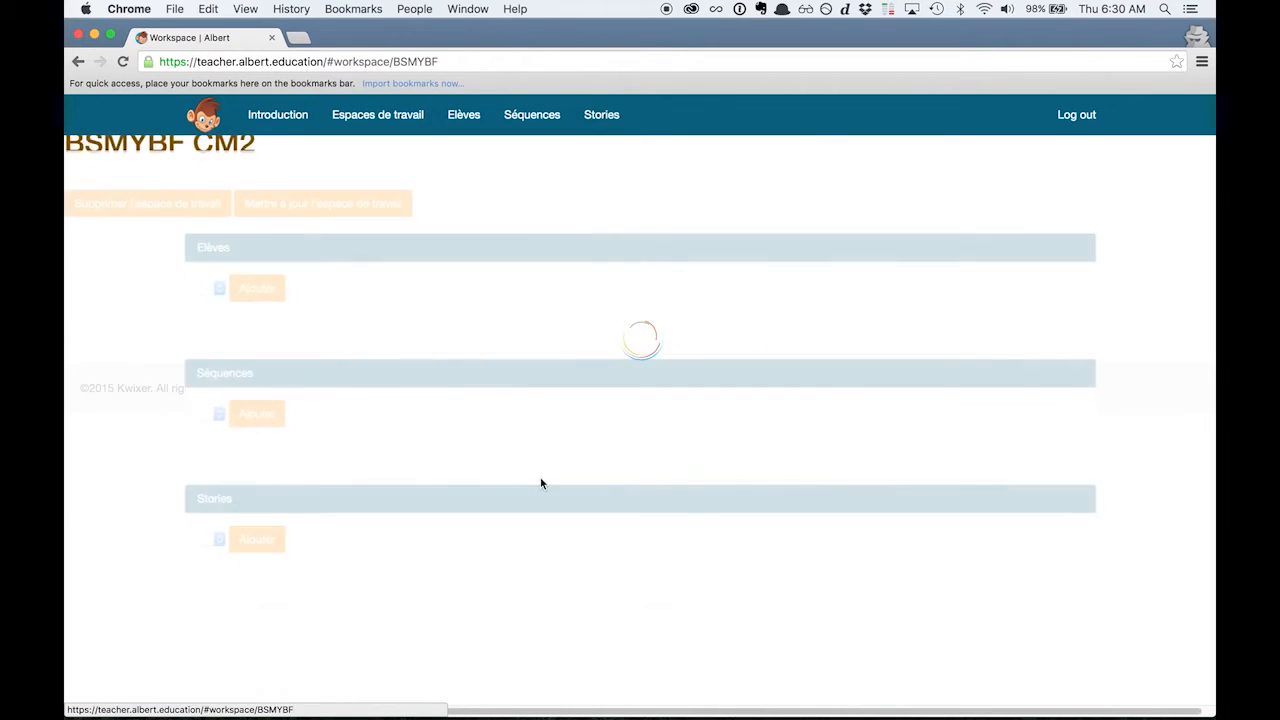
Add the "Calcul Mental" story to the CM2 workspace.
{"action": "scroll", "coordinate": [640, 530], "scroll_direction": "down", "scroll_amount": 2}
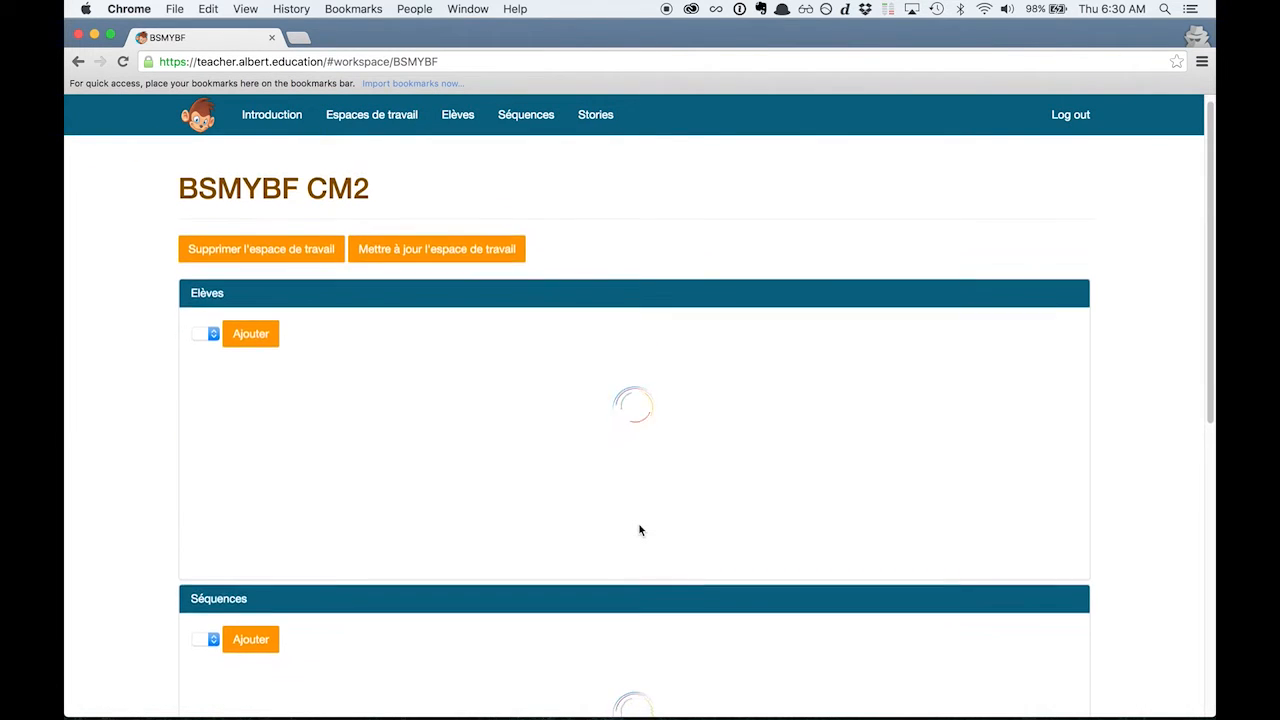
{"action": "scroll", "coordinate": [640, 530], "scroll_direction": "down", "scroll_amount": 5}
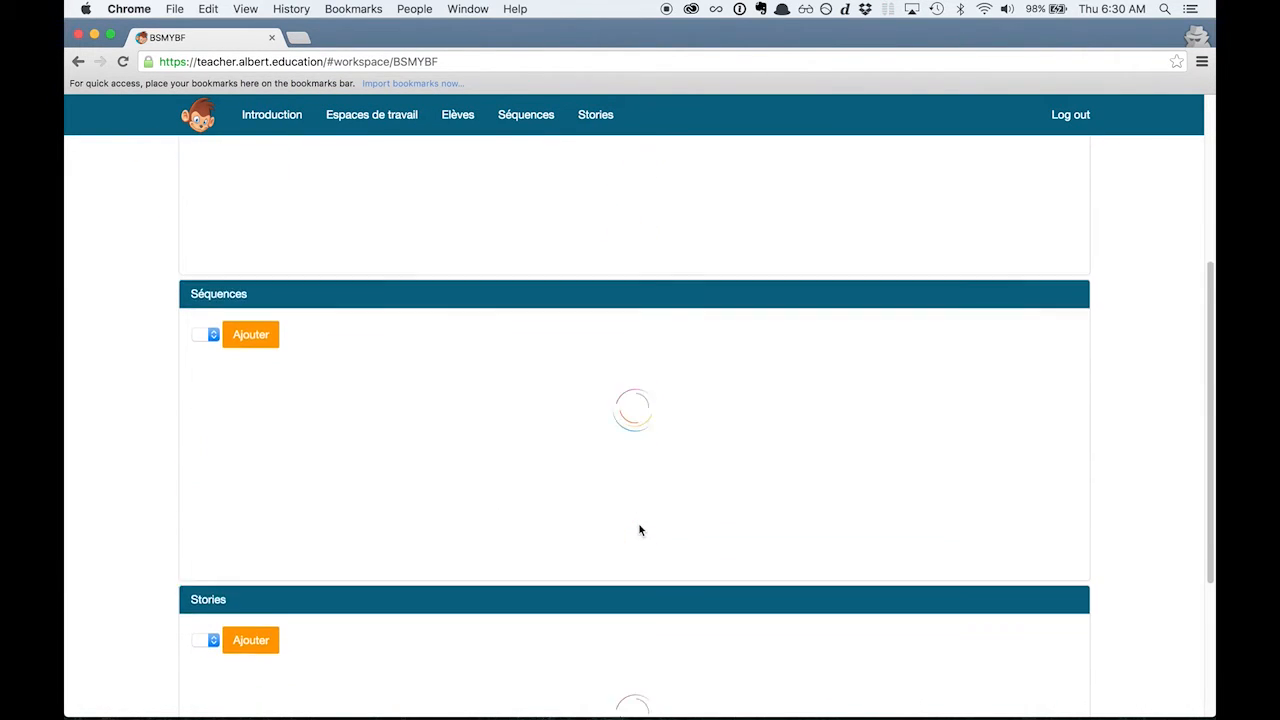
{"action": "scroll", "coordinate": [640, 530], "scroll_direction": "down", "scroll_amount": 2}
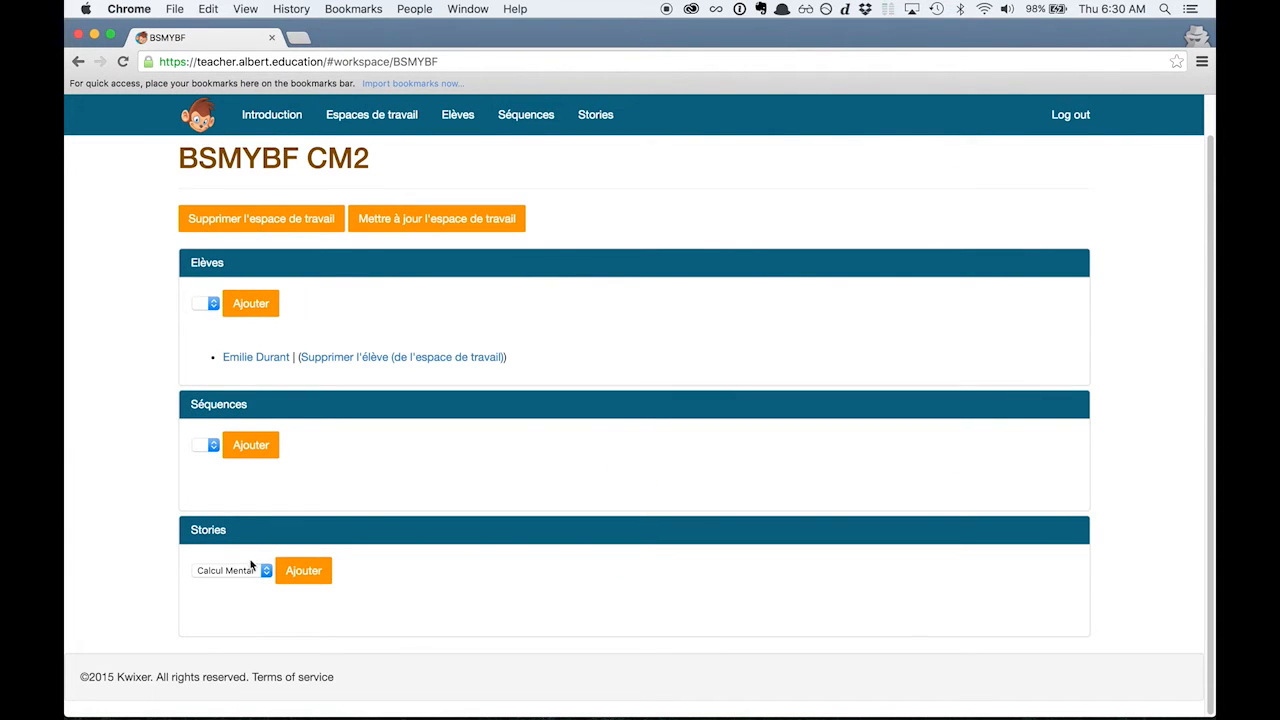
{"action": "left_click", "coordinate": [250, 567]}
{"action": "left_click", "coordinate": [250, 567]}
{"action": "left_click", "coordinate": [295, 578]}
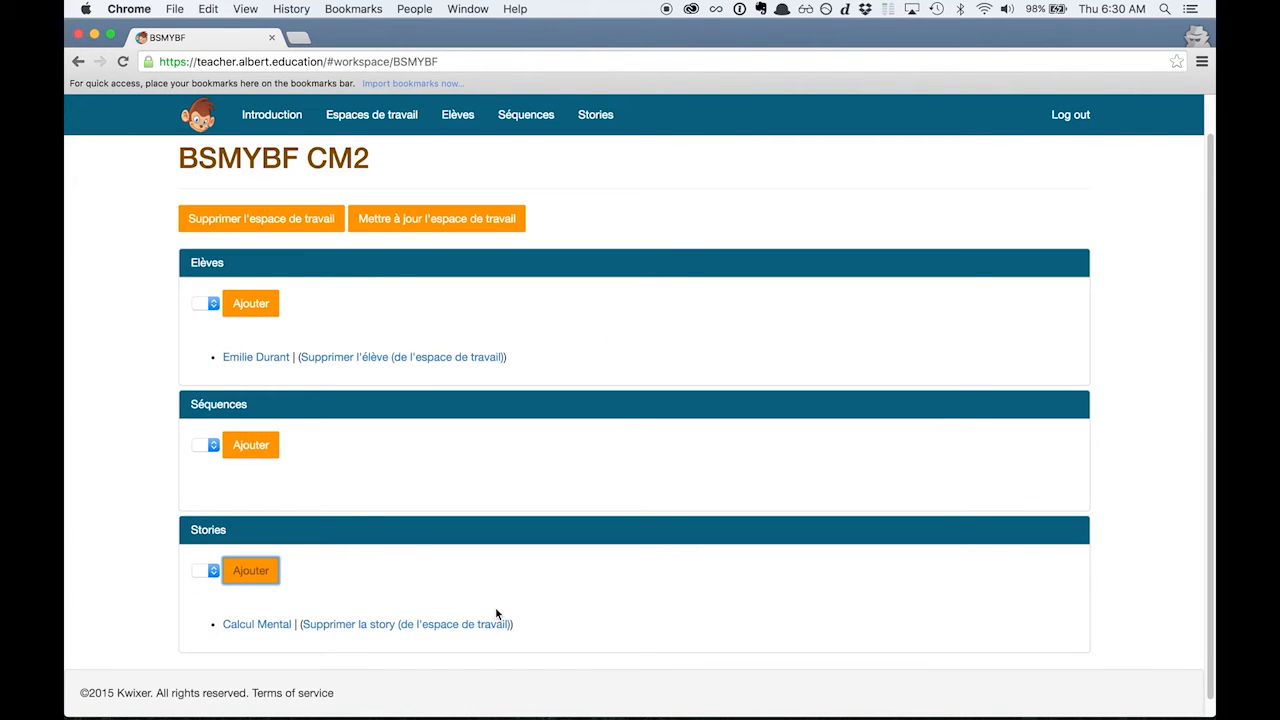
Open the Tetra-aide of the workspace's student and bring up its print preview.
{"action": "left_click", "coordinate": [260, 360]}
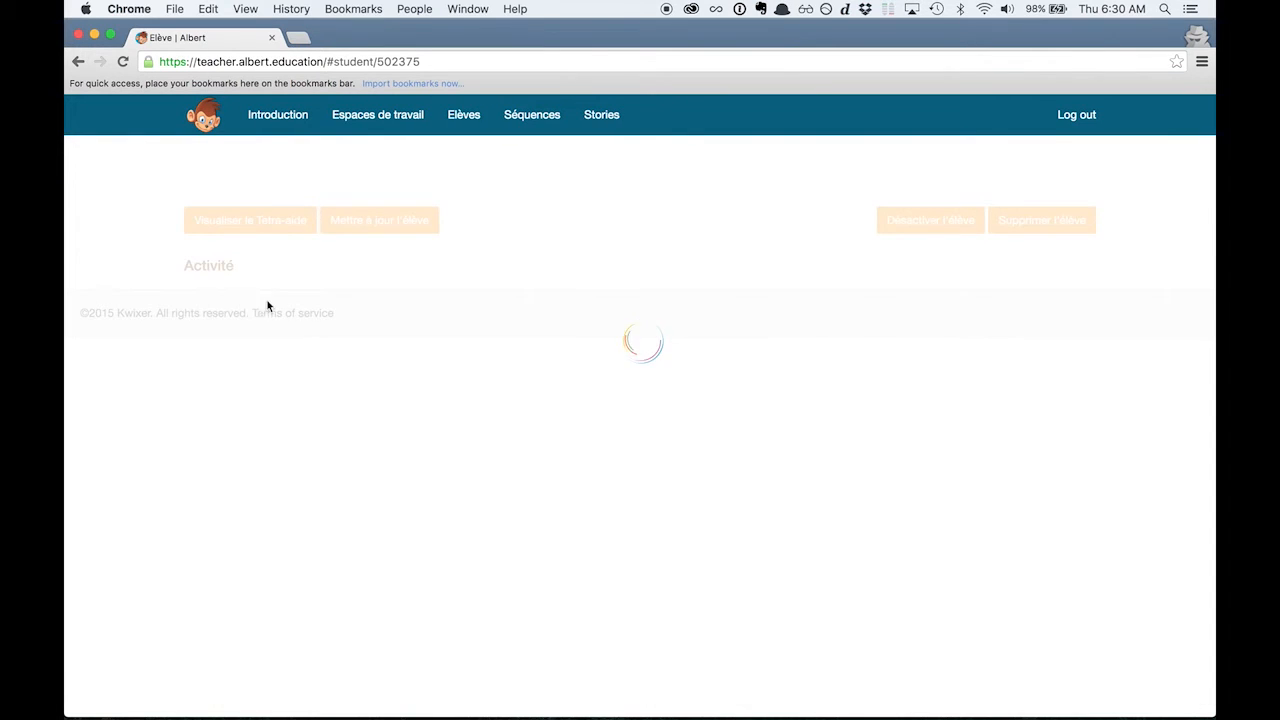
{"action": "left_click", "coordinate": [250, 258]}
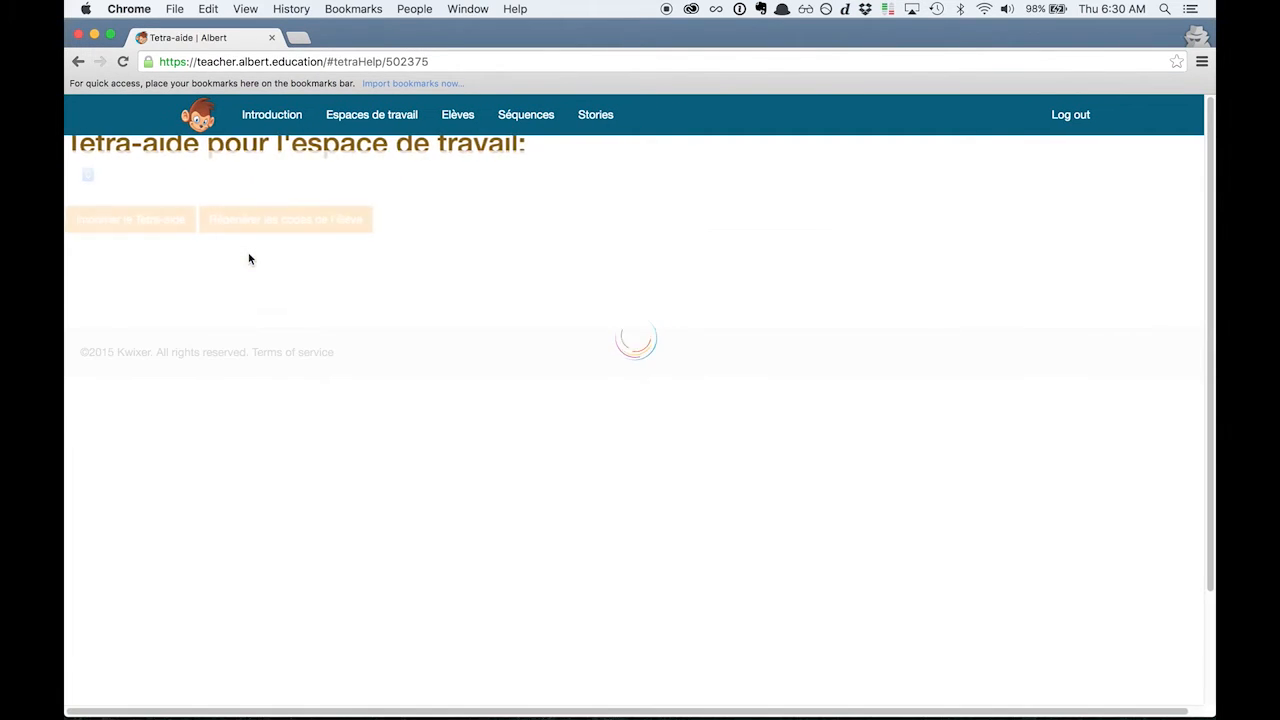
{"action": "scroll", "coordinate": [461, 408], "scroll_direction": "down", "scroll_amount": 1}
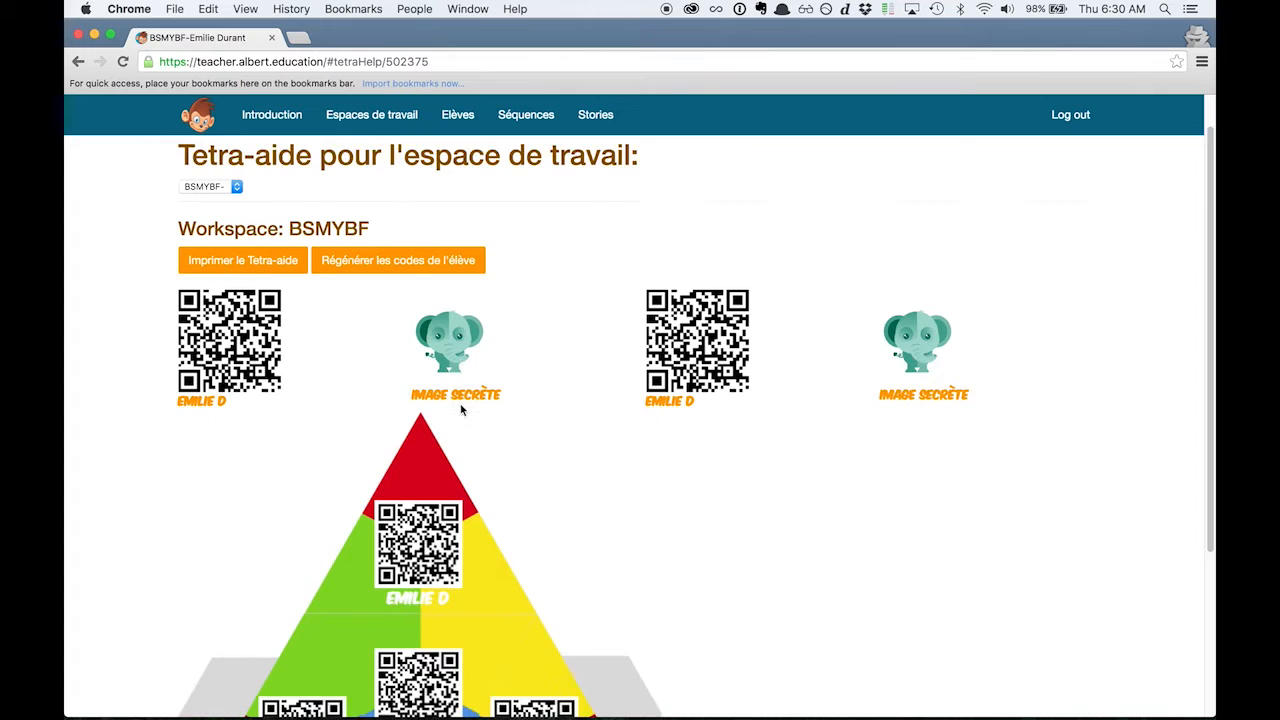
{"action": "scroll", "coordinate": [461, 408], "scroll_direction": "down", "scroll_amount": 1}
{"action": "left_click", "coordinate": [228, 202]}
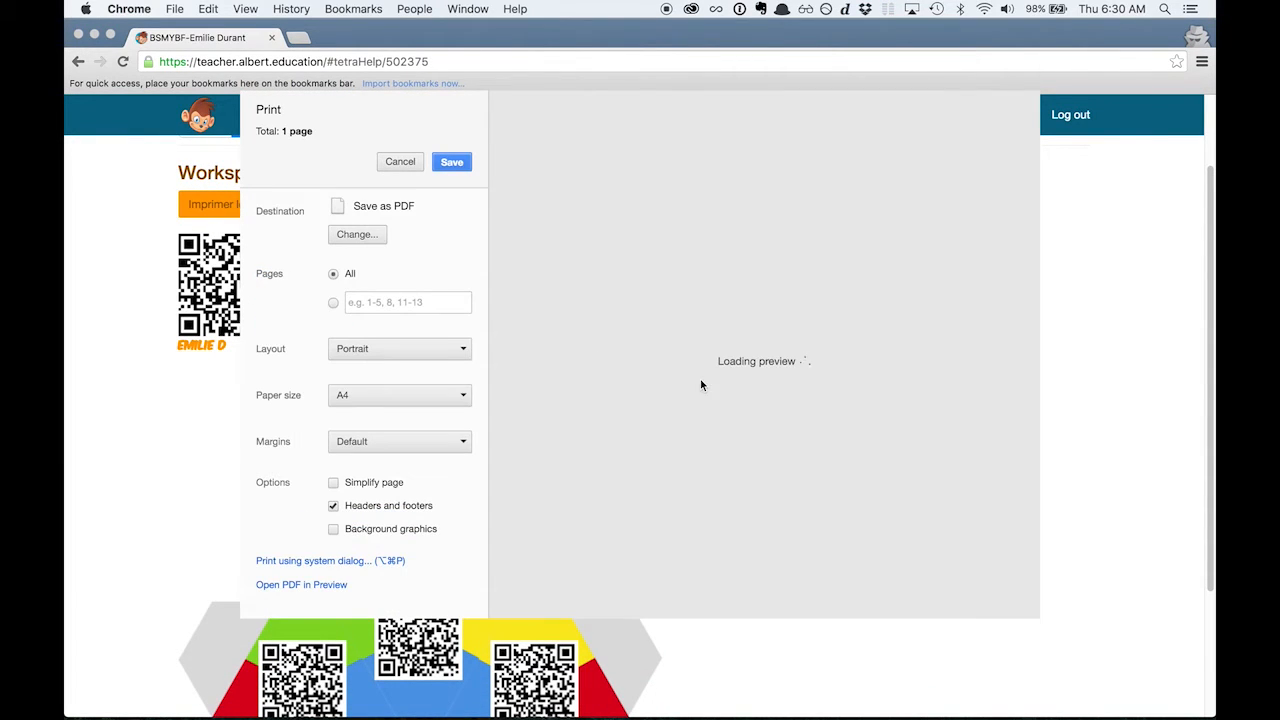